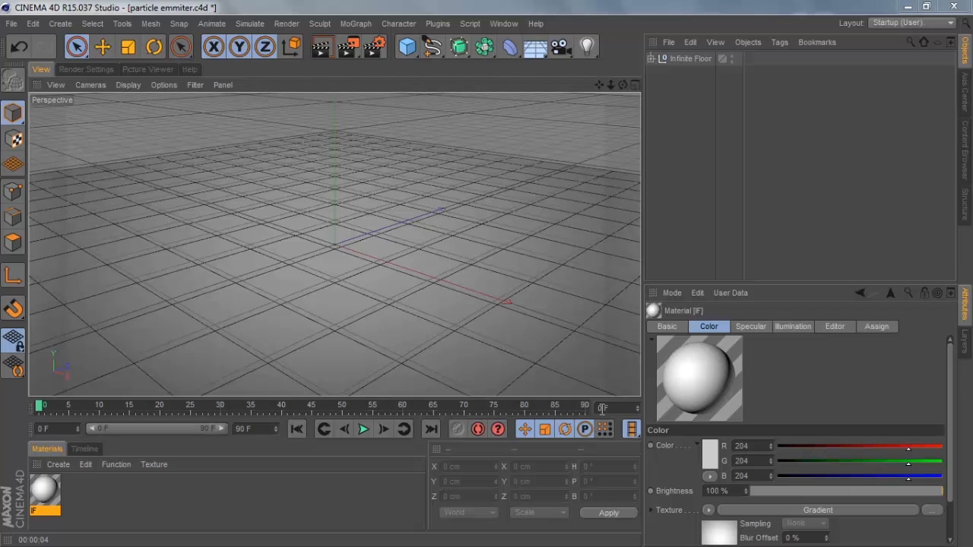
# - Add a Tube primitive and reshape it into a tall, narrow chimney standing at the scene's origin
pyautogui.click(407, 46)
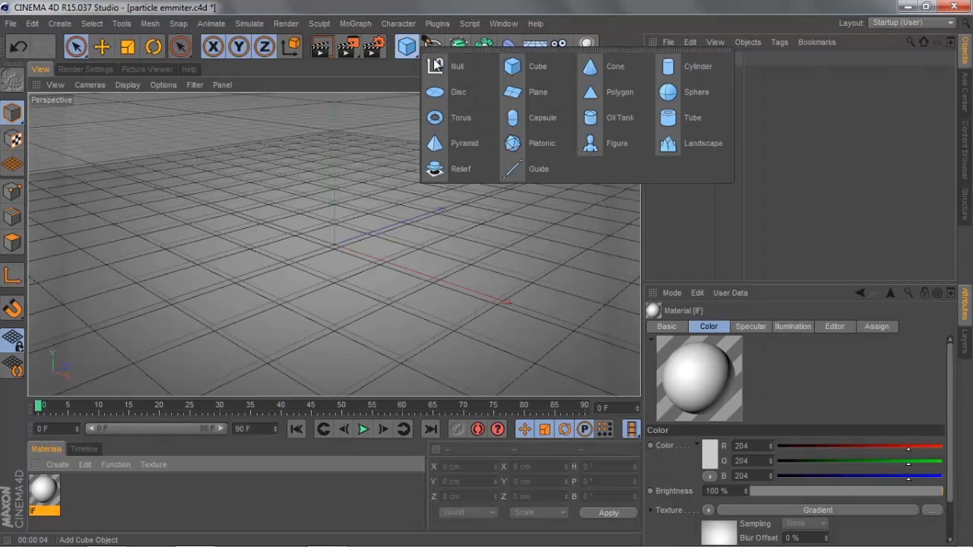
pyautogui.click(673, 122)
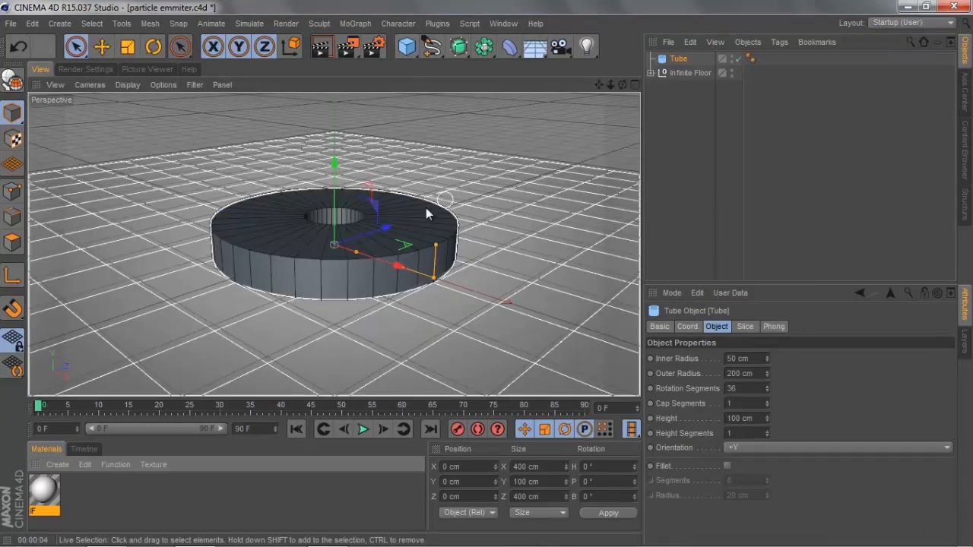
pyautogui.keyDown('alt'); pyautogui.moveTo(345, 244); pyautogui.dragTo(426, 282); pyautogui.keyUp('alt')
pyautogui.hotkey('ctrl', 'z')
pyautogui.keyDown('alt'); pyautogui.moveTo(320, 236); pyautogui.dragTo(337, 226, button='right'); pyautogui.keyUp('alt')
pyautogui.keyDown('alt'); pyautogui.moveTo(336, 226); pyautogui.dragTo(410, 246, button='middle'); pyautogui.keyUp('alt')
pyautogui.moveTo(416, 248); pyautogui.dragTo(487, 278)
pyautogui.keyDown('alt'); pyautogui.moveTo(327, 196); pyautogui.dragTo(280, 151); pyautogui.keyUp('alt')
# - Add a Cube primitive and move it beside the tube, to about Y 124 cm and Z -258 cm
pyautogui.moveTo(406, 46); pyautogui.dragTo(445, 66)
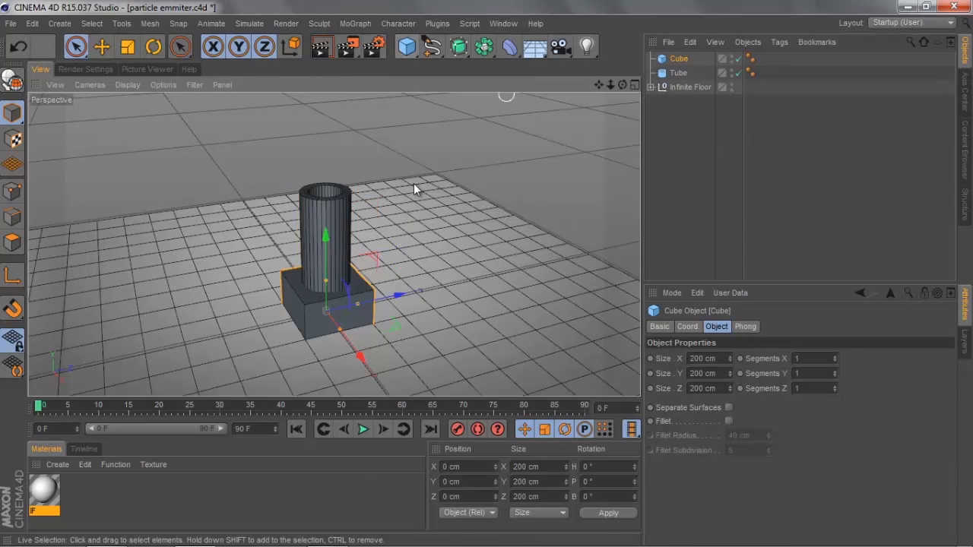
pyautogui.keyDown('alt'); pyautogui.moveTo(397, 186); pyautogui.dragTo(424, 142, button='middle'); pyautogui.keyUp('alt')
pyautogui.moveTo(437, 238); pyautogui.dragTo(361, 246)
pyautogui.moveTo(291, 181); pyautogui.dragTo(289, 142)
# - Resize the cube to about 591 × 326 × 718 cm and adjust its position so it encloses the tube's lower part
pyautogui.middleClick(297, 174)
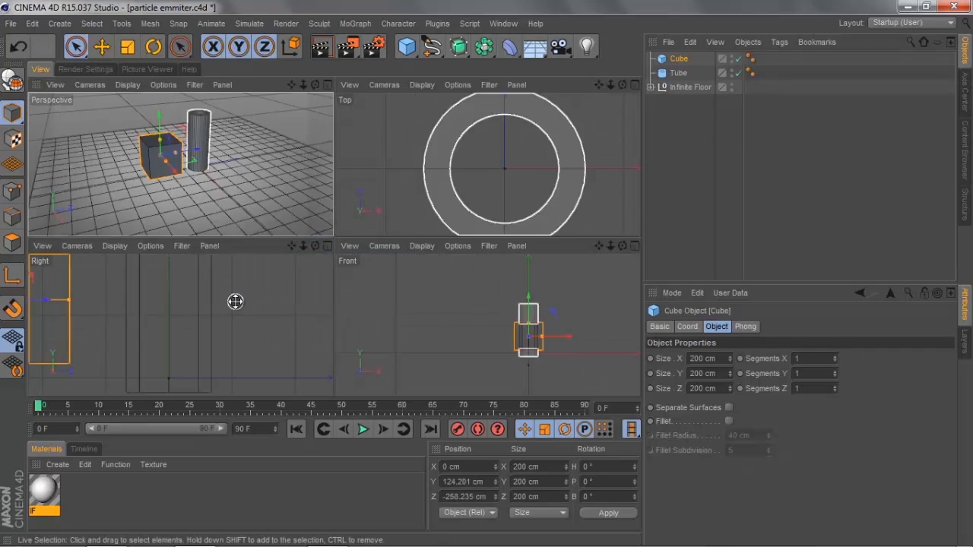
pyautogui.middleClick(235, 301)
pyautogui.scroll(-5, 384, 178)
pyautogui.keyDown('alt'); pyautogui.moveTo(312, 233); pyautogui.dragTo(361, 247, button='middle'); pyautogui.keyUp('alt')
pyautogui.moveTo(285, 115); pyautogui.dragTo(285, 120)
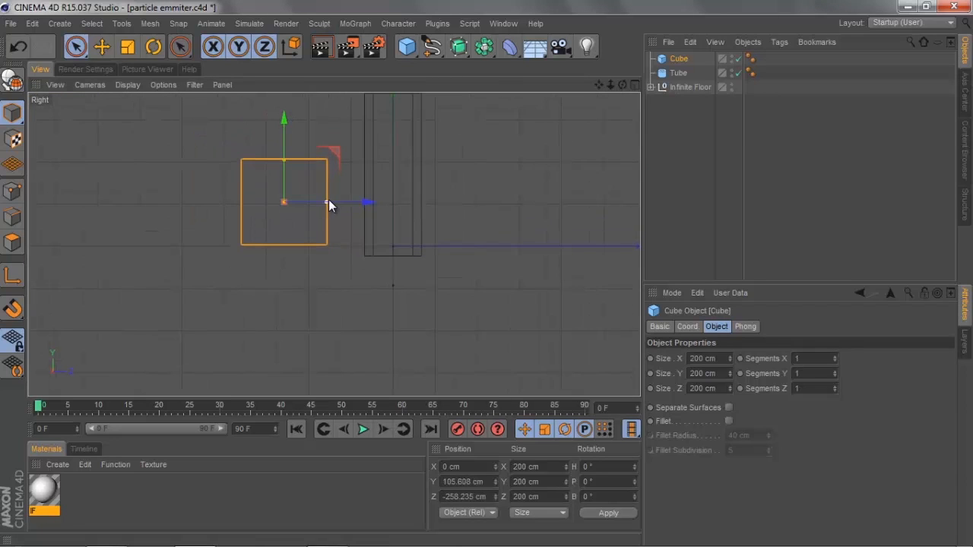
pyautogui.moveTo(327, 203); pyautogui.dragTo(436, 203)
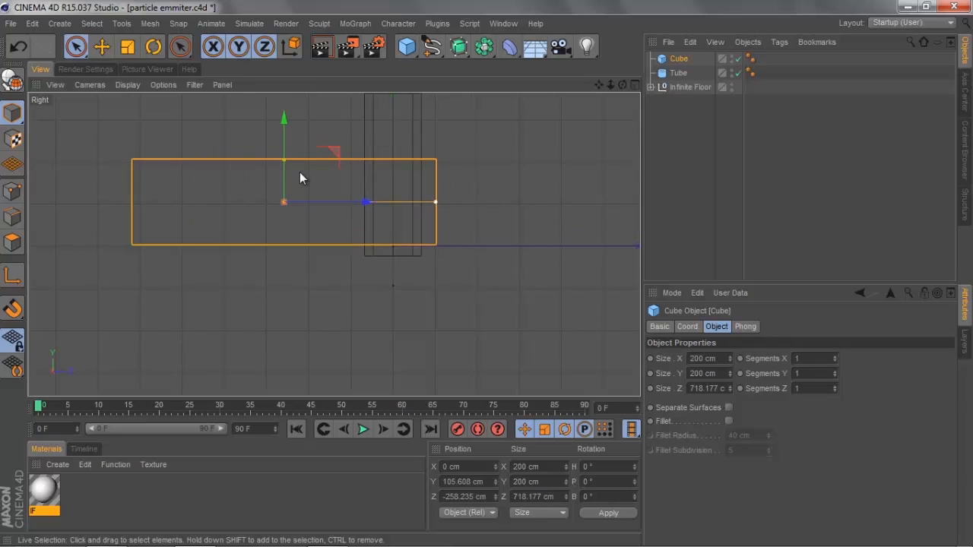
pyautogui.moveTo(284, 159); pyautogui.dragTo(283, 118)
pyautogui.keyDown('alt'); pyautogui.moveTo(283, 117); pyautogui.dragTo(298, 174, button='middle'); pyautogui.keyUp('alt')
pyautogui.moveTo(300, 168)
pyautogui.mouseDown()
pyautogui.moveTo(301, 184)
pyautogui.moveTo(299, 158)
pyautogui.mouseUp()
pyautogui.moveTo(351, 192); pyautogui.dragTo(174, 167)
pyautogui.press('F1')
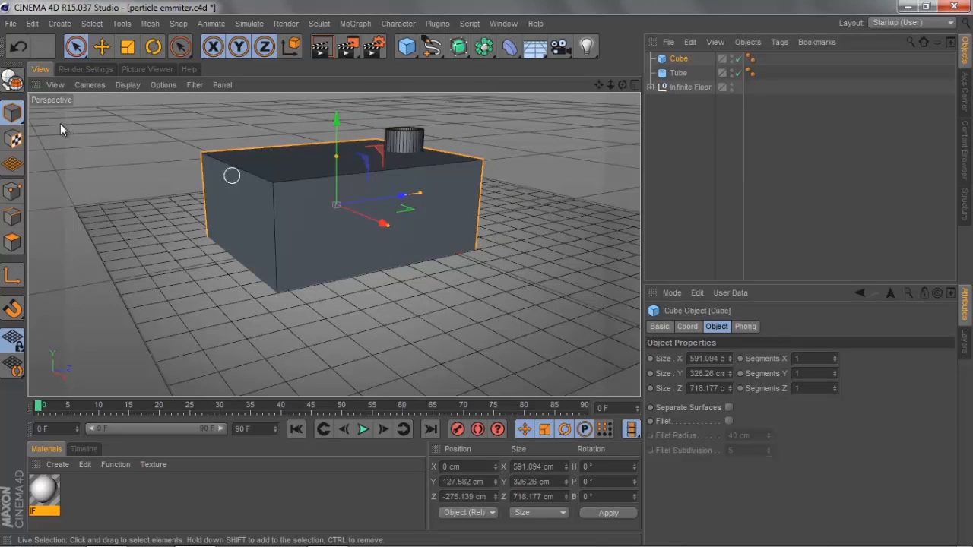
# - Make the cube editable and lower the two top corner points farthest from the tube to form a sloping roof
pyautogui.click(13, 79)
pyautogui.click(12, 192)
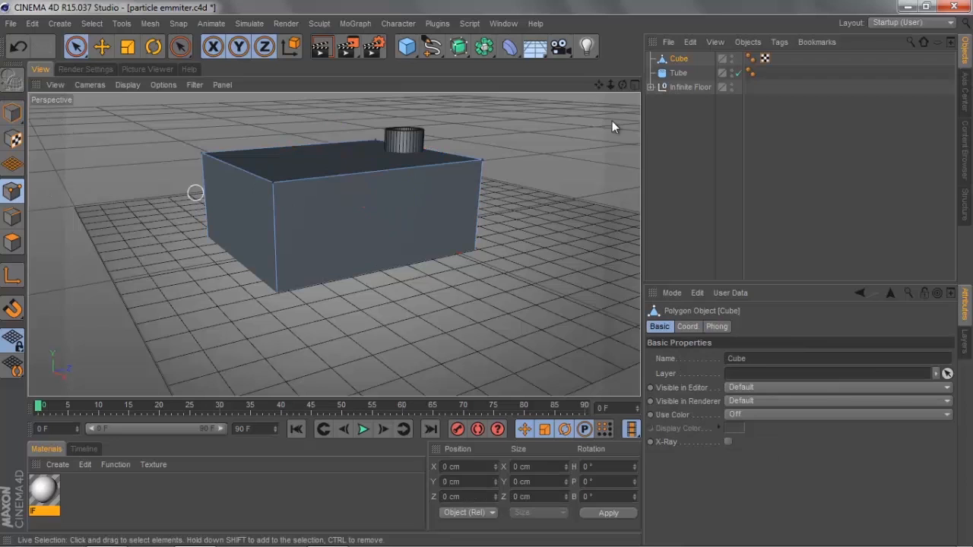
pyautogui.click(274, 180)
pyautogui.keyDown('alt'); pyautogui.moveTo(327, 120); pyautogui.dragTo(287, 158); pyautogui.keyUp('alt')
pyautogui.keyDown('alt'); pyautogui.moveTo(328, 220); pyautogui.dragTo(219, 201); pyautogui.keyUp('alt')
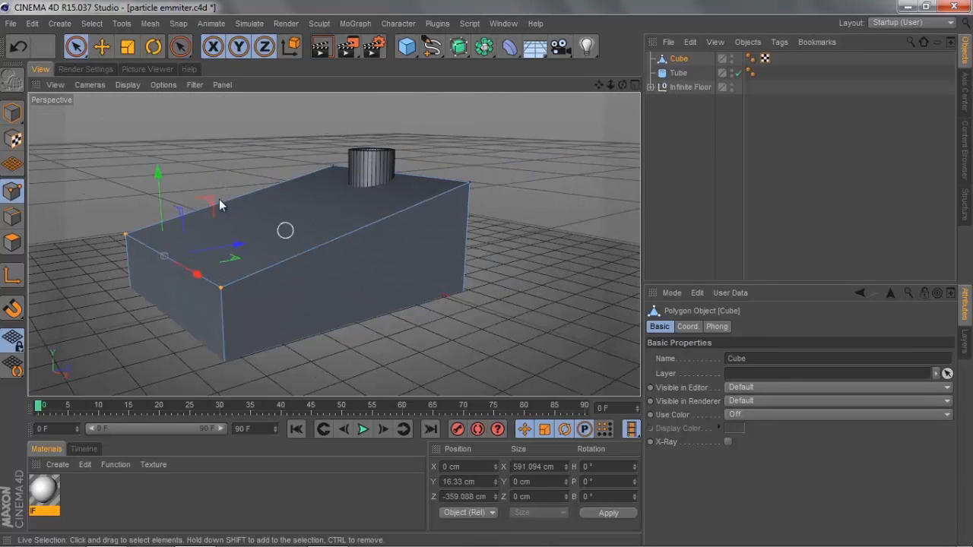
pyautogui.click(12, 114)
pyautogui.click(262, 143)
pyautogui.keyDown('alt'); pyautogui.moveTo(262, 143); pyautogui.dragTo(272, 169); pyautogui.keyUp('alt')
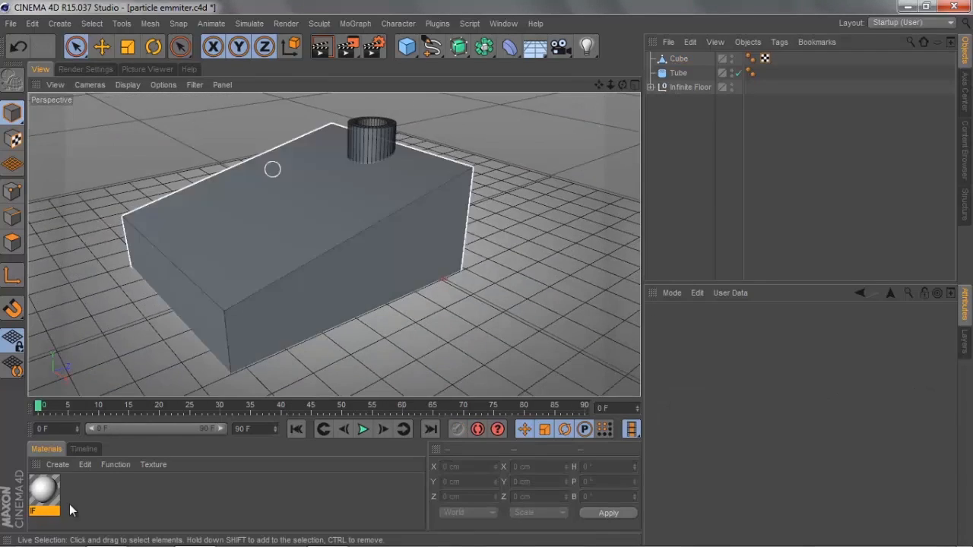
# - Create a new material with a near-white color of R 245, G 242, B 239
pyautogui.doubleClick(69, 507)
pyautogui.doubleClick(45, 490)
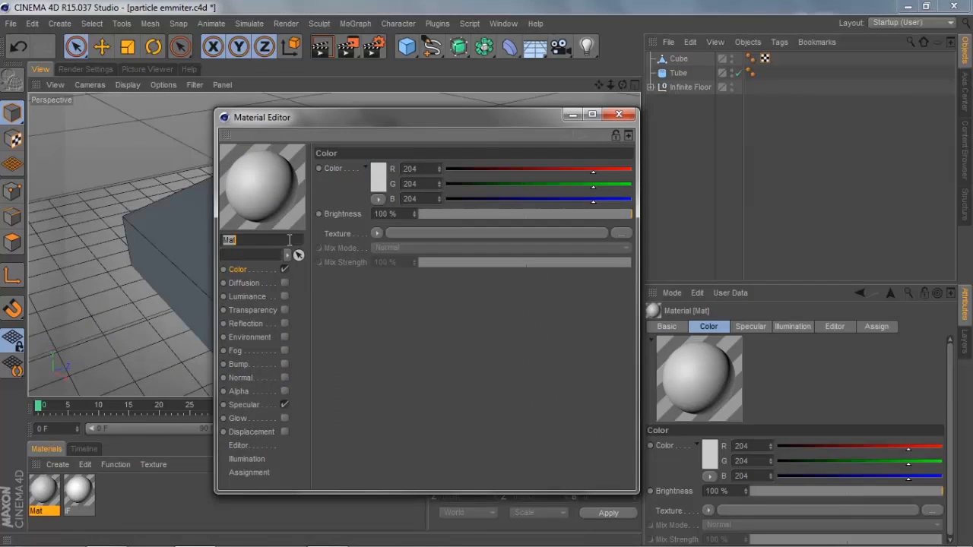
pyautogui.click(380, 182)
pyautogui.click(362, 129)
pyautogui.moveTo(307, 139); pyautogui.dragTo(305, 139)
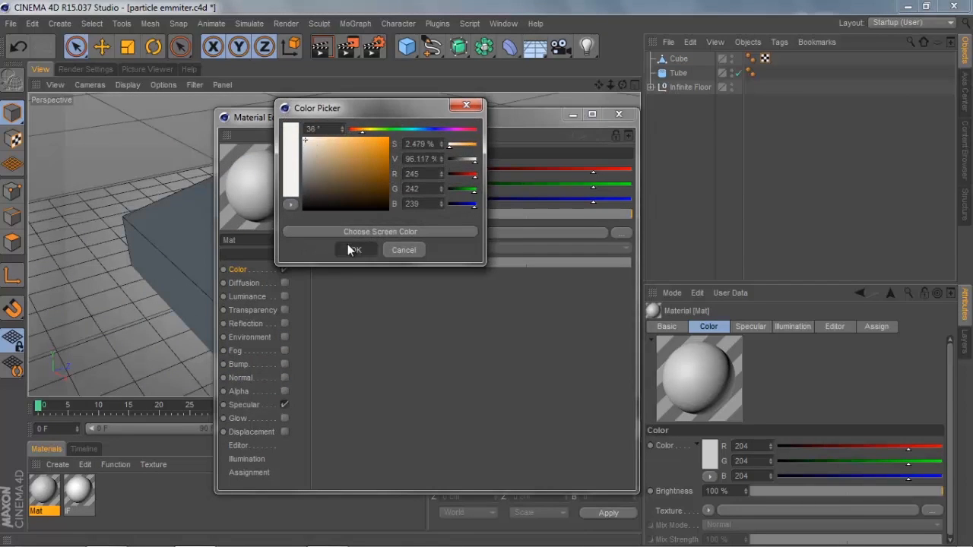
pyautogui.click(352, 250)
pyautogui.click(616, 116)
# - Apply the near-white material to both the cube and the tube
pyautogui.moveTo(44, 490); pyautogui.dragTo(309, 233)
pyautogui.moveTo(45, 490); pyautogui.dragTo(318, 184)
pyautogui.click(291, 148)
pyautogui.keyDown('alt'); pyautogui.moveTo(280, 211); pyautogui.dragTo(408, 195); pyautogui.keyUp('alt')
pyautogui.keyDown('alt'); pyautogui.moveTo(492, 223); pyautogui.dragTo(287, 185); pyautogui.keyUp('alt')
pyautogui.keyDown('alt'); pyautogui.moveTo(370, 217); pyautogui.dragTo(223, 213); pyautogui.keyUp('alt')
pyautogui.click(224, 213)
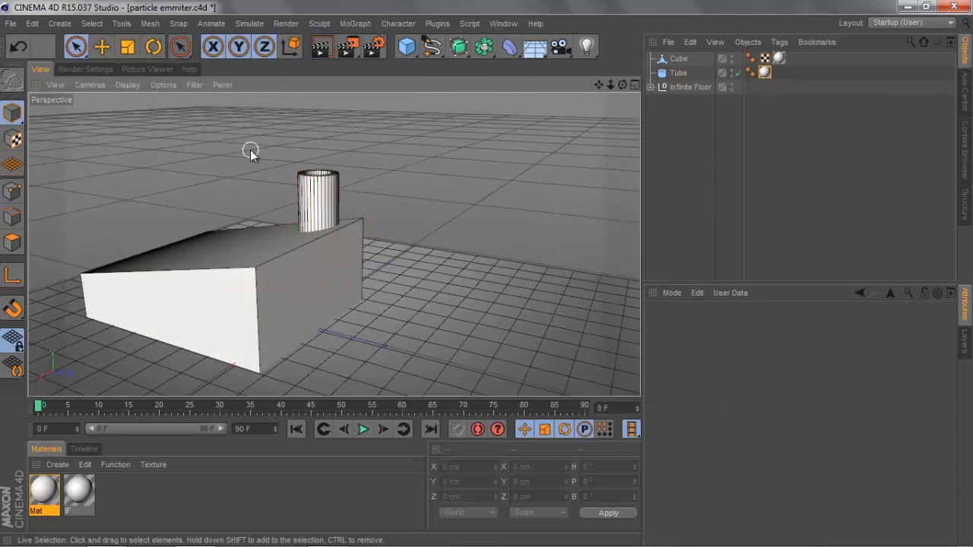
# - Add a MoText object and move it out in front of the building to about Z 173 cm
pyautogui.click(355, 24)
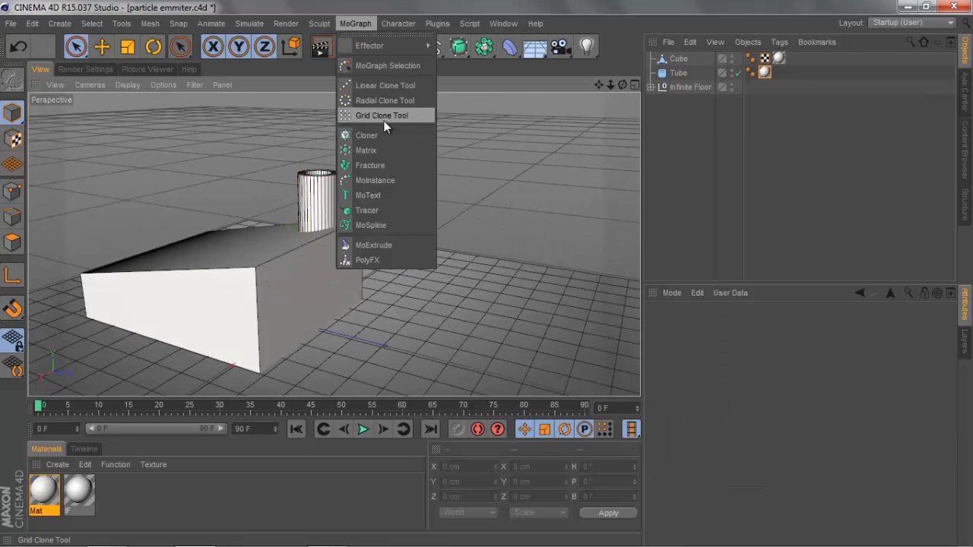
pyautogui.click(379, 195)
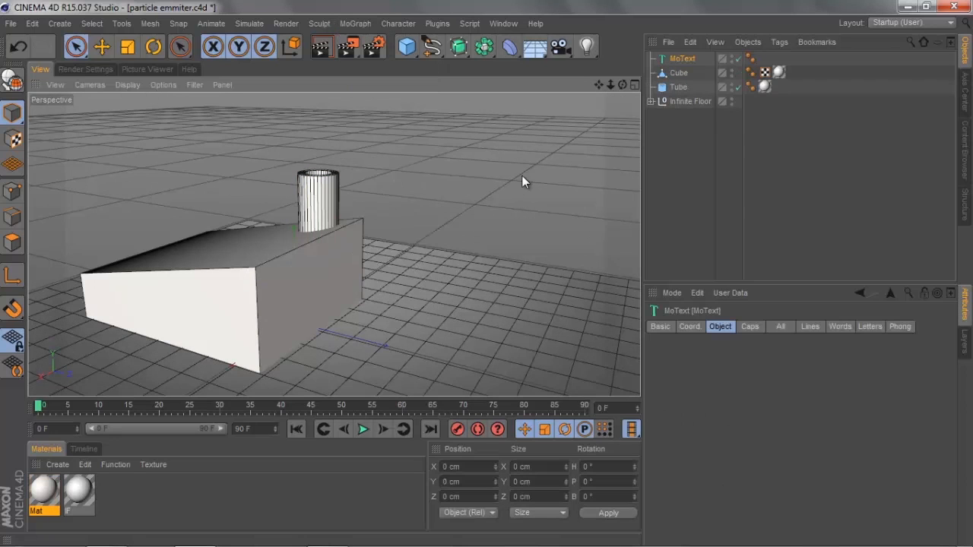
pyautogui.keyDown('alt'); pyautogui.moveTo(413, 172); pyautogui.dragTo(444, 120, button='middle'); pyautogui.keyUp('alt')
pyautogui.moveTo(409, 281); pyautogui.dragTo(455, 285)
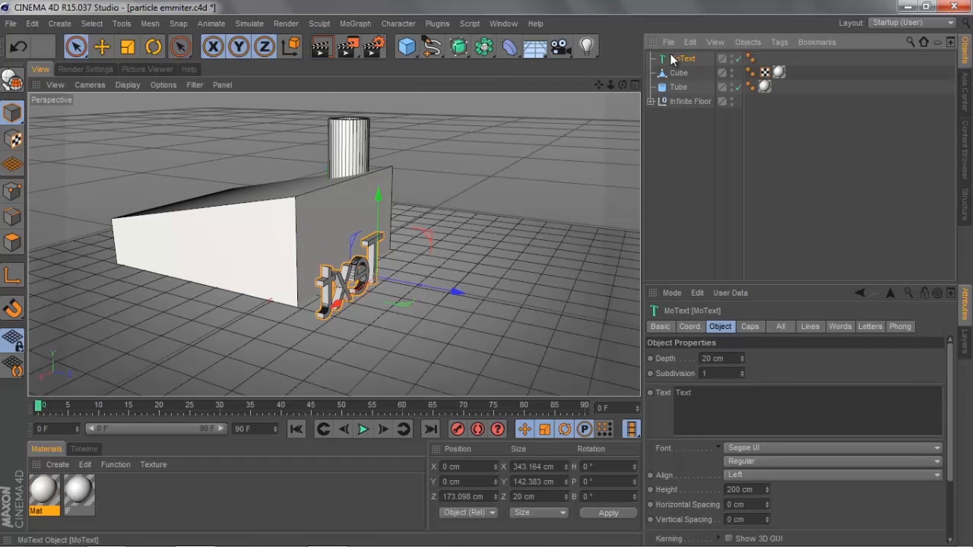
# - Rotate the MoText 180° in heading and place it against the building's tall end wall at about X 191, Y 120, Z 95 cm
pyautogui.click(152, 46)
pyautogui.moveTo(371, 294); pyautogui.dragTo(425, 162)
pyautogui.keyDown('alt'); pyautogui.moveTo(452, 251); pyautogui.dragTo(171, 137); pyautogui.keyUp('alt')
pyautogui.scroll(4, 171, 138)
pyautogui.click(76, 47)
pyautogui.keyDown('alt'); pyautogui.moveTo(287, 247); pyautogui.dragTo(186, 179); pyautogui.keyUp('alt')
# - Change the MoText wording to "Factory"
pyautogui.click(690, 60)
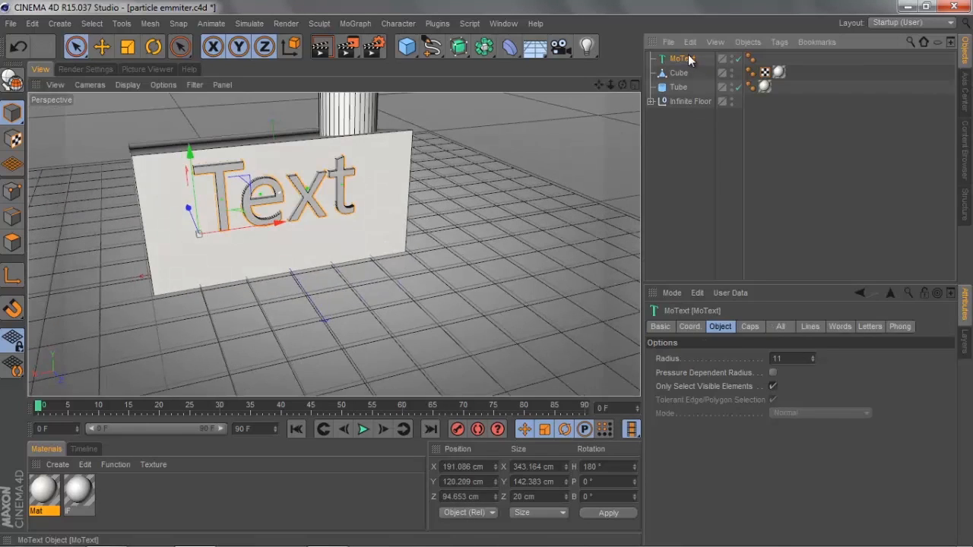
pyautogui.doubleClick(688, 393)
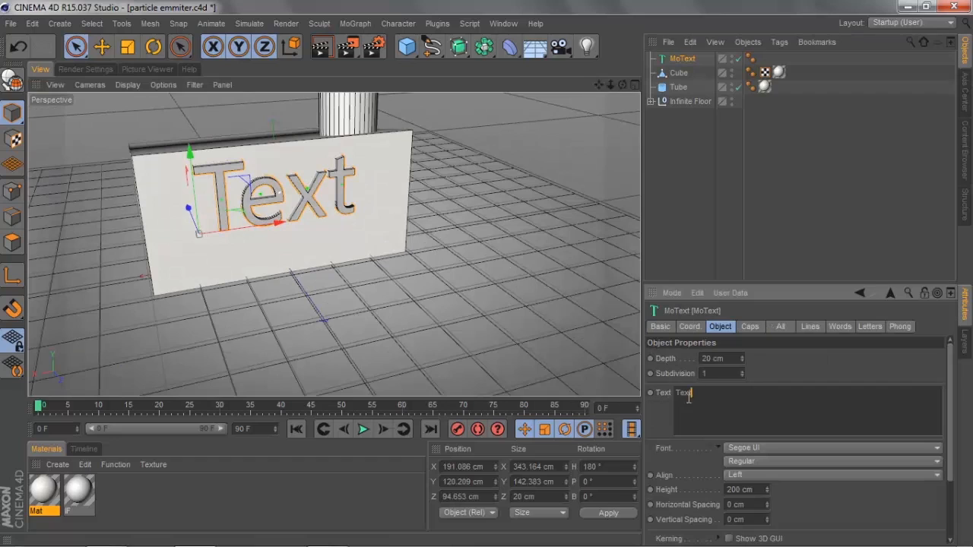
pyautogui.write('Facol')
pyautogui.write('ry')
pyautogui.press('Return')
pyautogui.hotkey('ctrl', 'a')
pyautogui.press('BackSpace')
pyautogui.write('Factory')
pyautogui.click(810, 388)
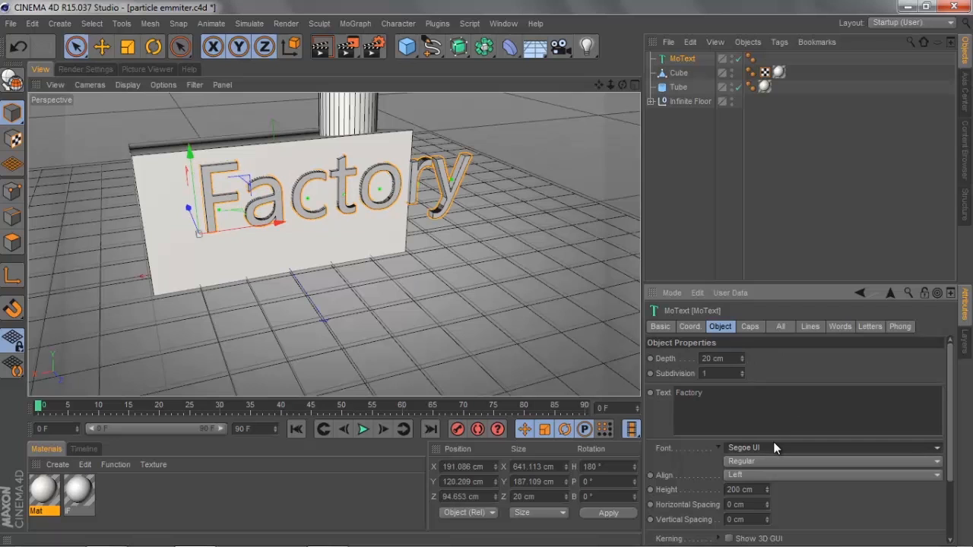
# - Set the MoText font to Moonshiner Round
pyautogui.click(829, 448)
pyautogui.scroll(20, 831, 399)
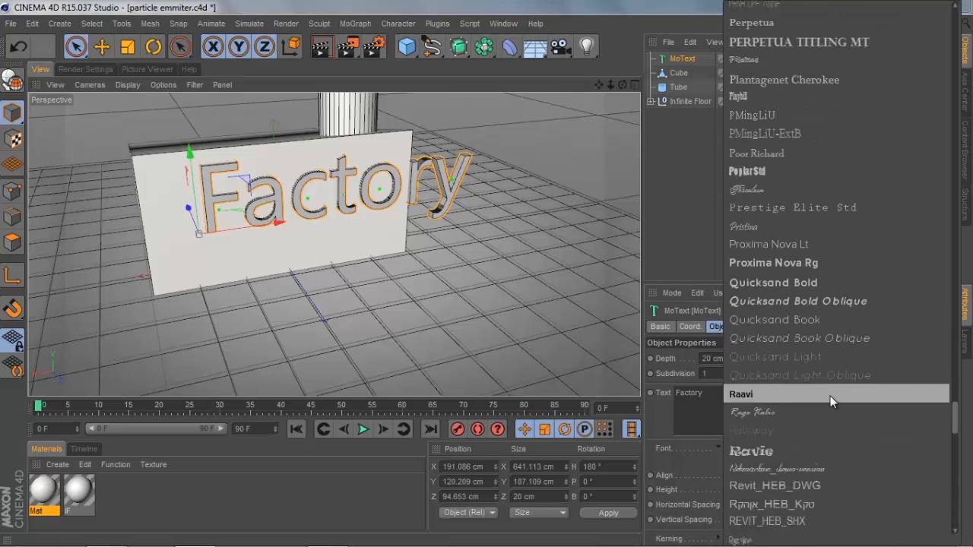
pyautogui.scroll(20, 831, 400)
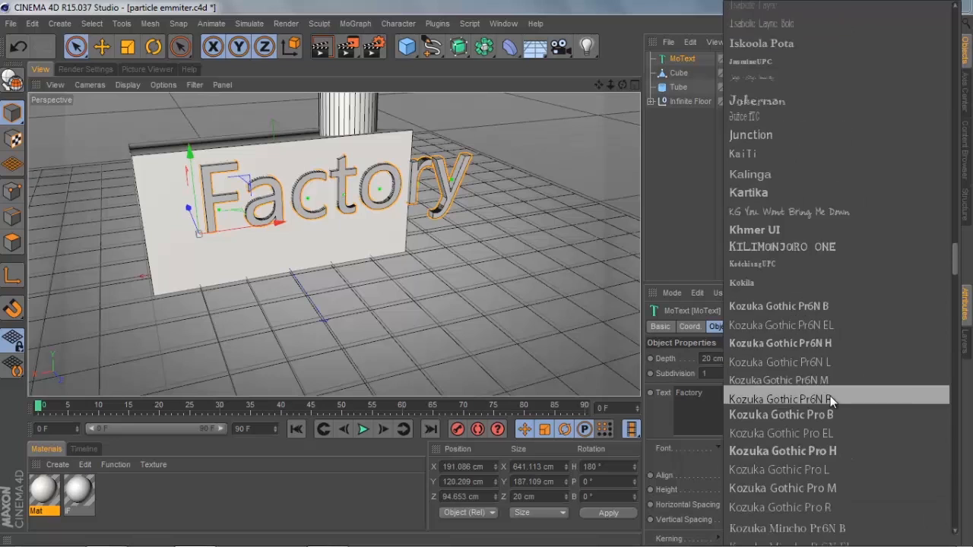
pyautogui.scroll(-20, 831, 397)
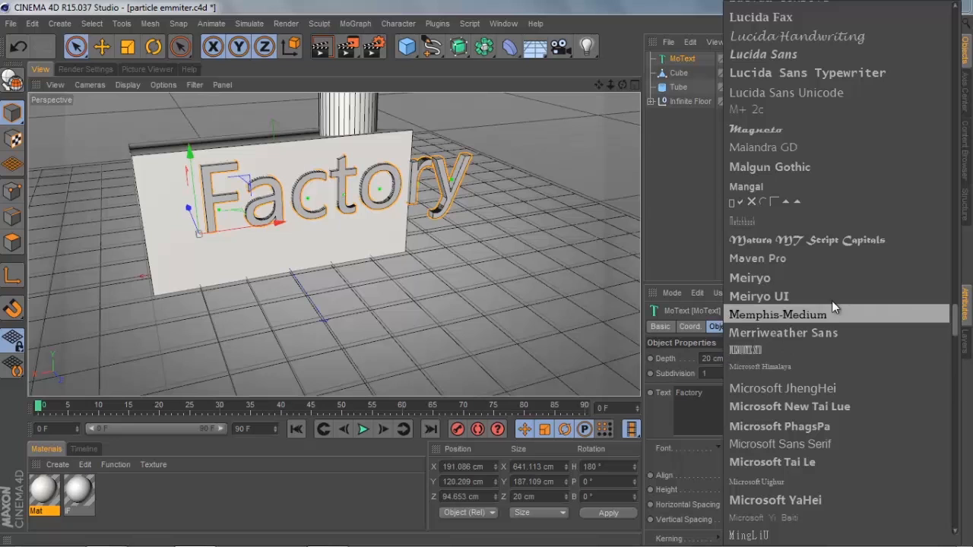
pyautogui.scroll(-2, 838, 295)
pyautogui.scroll(-6, 838, 295)
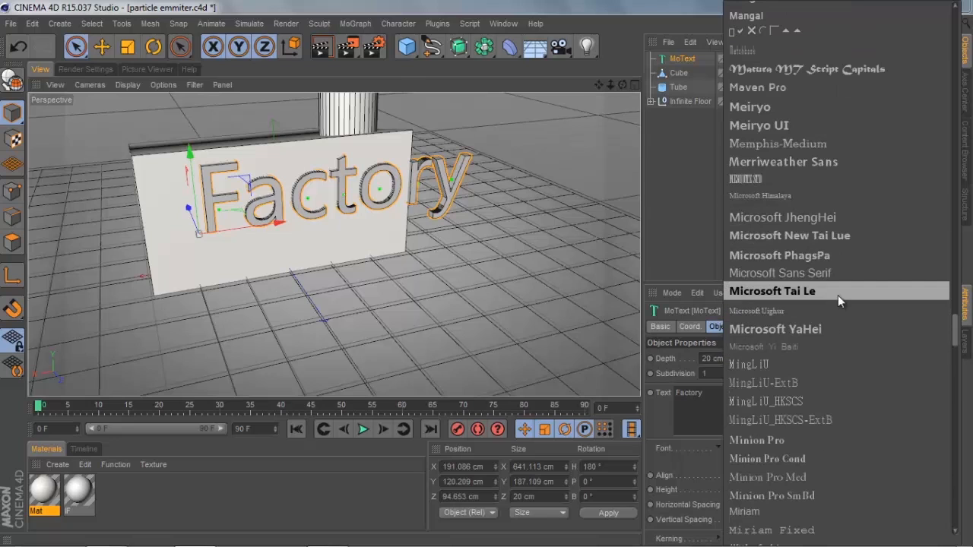
pyautogui.scroll(-2, 838, 295)
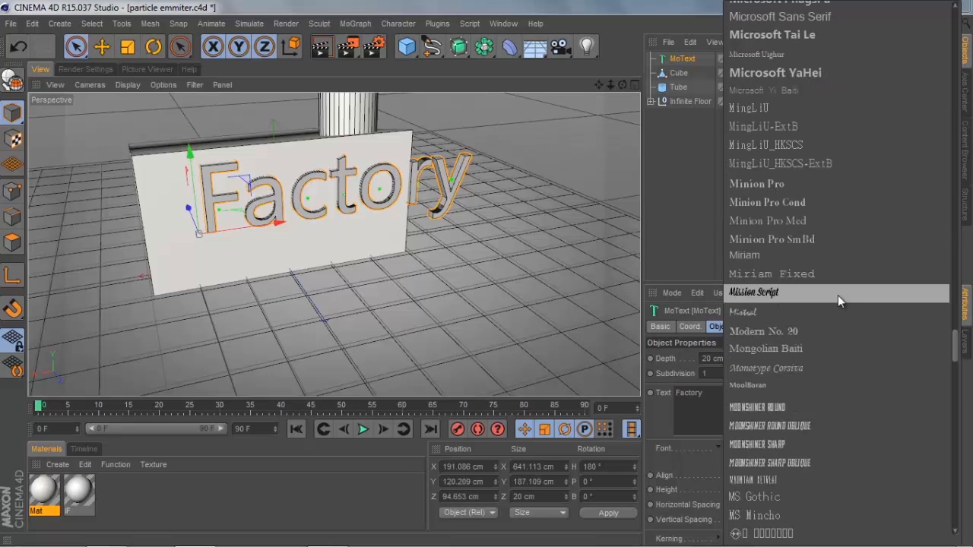
pyautogui.click(799, 407)
pyautogui.keyDown('alt'); pyautogui.moveTo(296, 242); pyautogui.dragTo(173, 161); pyautogui.keyUp('alt')
pyautogui.keyDown('alt'); pyautogui.moveTo(173, 161); pyautogui.dragTo(241, 168, button='right'); pyautogui.keyUp('alt')
pyautogui.keyDown('alt'); pyautogui.moveTo(241, 167); pyautogui.dragTo(242, 187); pyautogui.keyUp('alt')
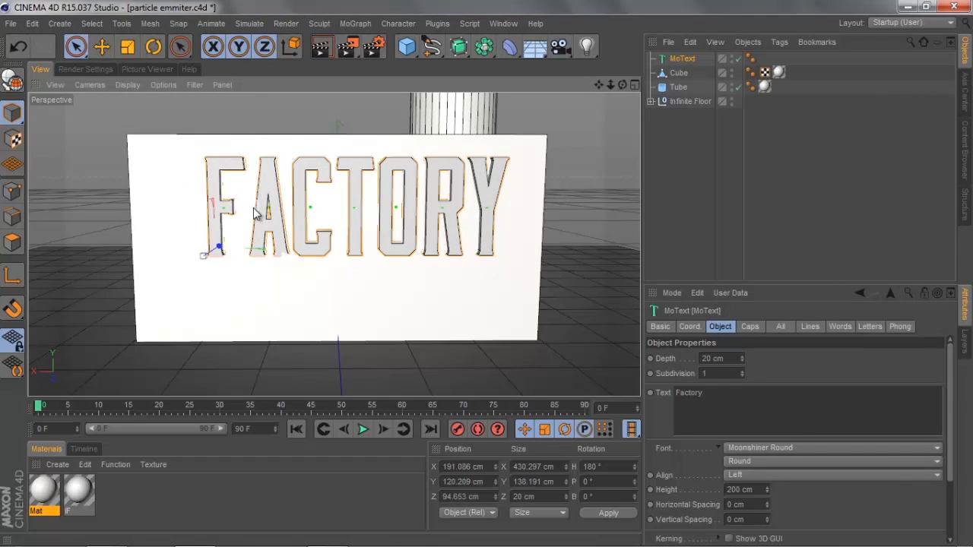
# - Create another new material with a dark grey color of R 32, G 32, B 32
pyautogui.doubleClick(143, 504)
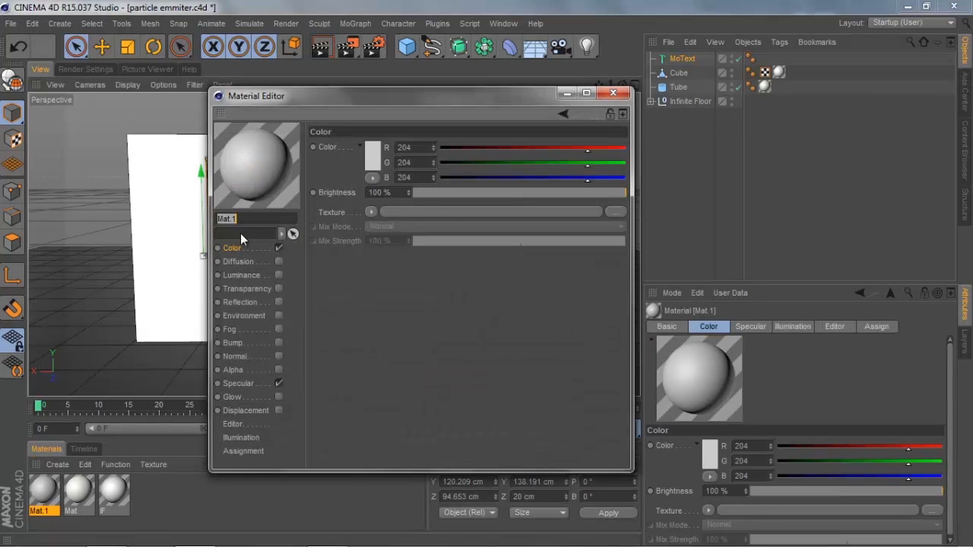
pyautogui.click(372, 159)
pyautogui.moveTo(364, 165); pyautogui.dragTo(294, 184)
pyautogui.click(347, 228)
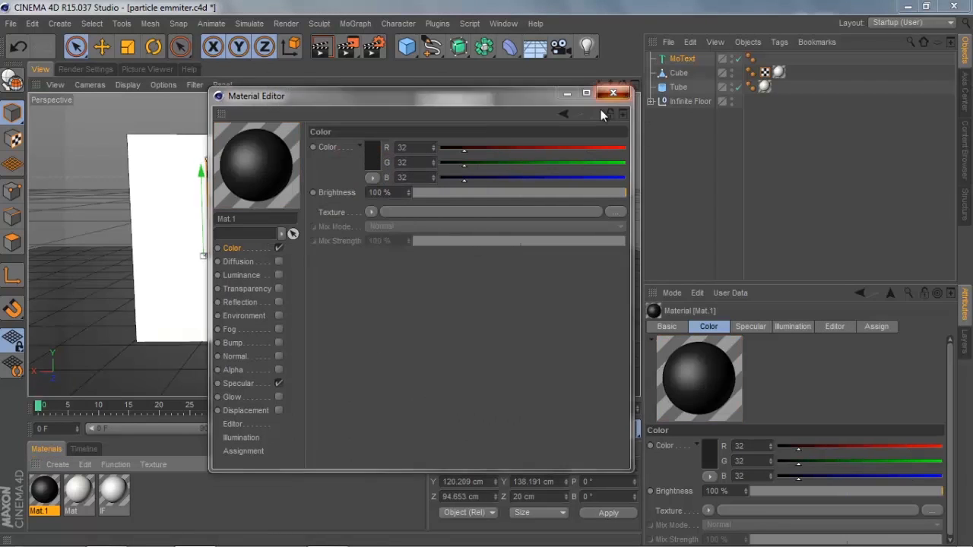
pyautogui.click(613, 92)
# - Apply the dark grey material to the MoText sign and render the view to preview the factory
pyautogui.moveTo(43, 494); pyautogui.dragTo(457, 205)
pyautogui.hotkey('ctrl', 'z')
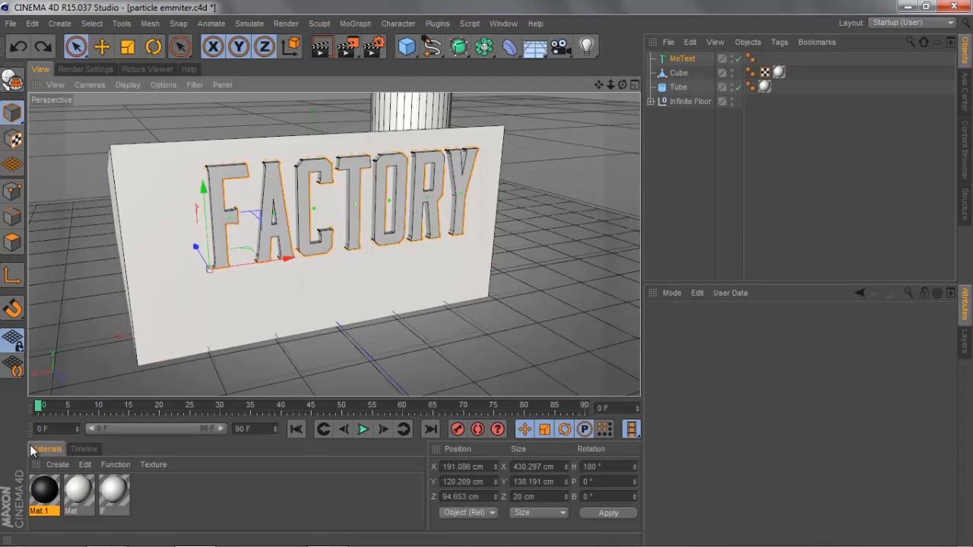
pyautogui.moveTo(685, 56); pyautogui.dragTo(686, 59)
pyautogui.keyDown('alt'); pyautogui.moveTo(555, 139); pyautogui.dragTo(422, 219); pyautogui.keyUp('alt')
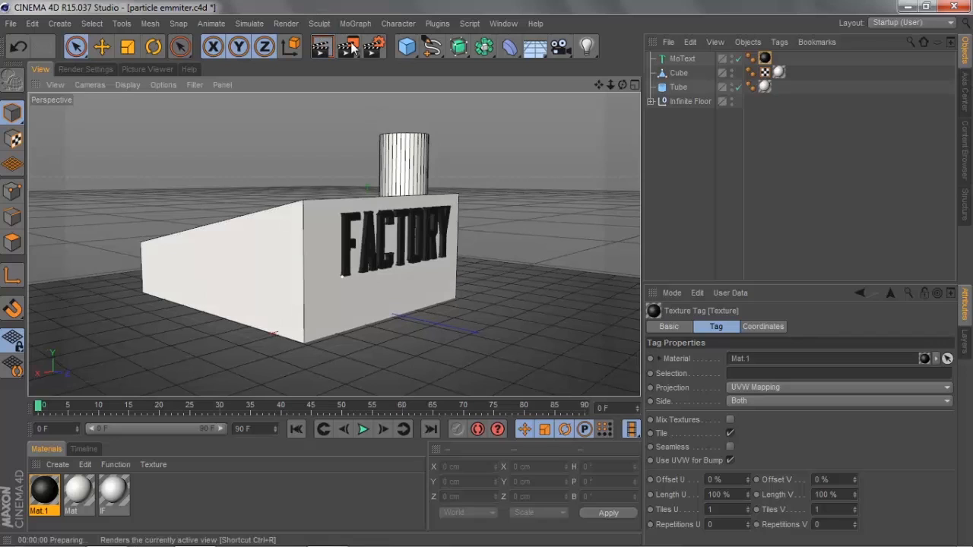
pyautogui.click(321, 47)
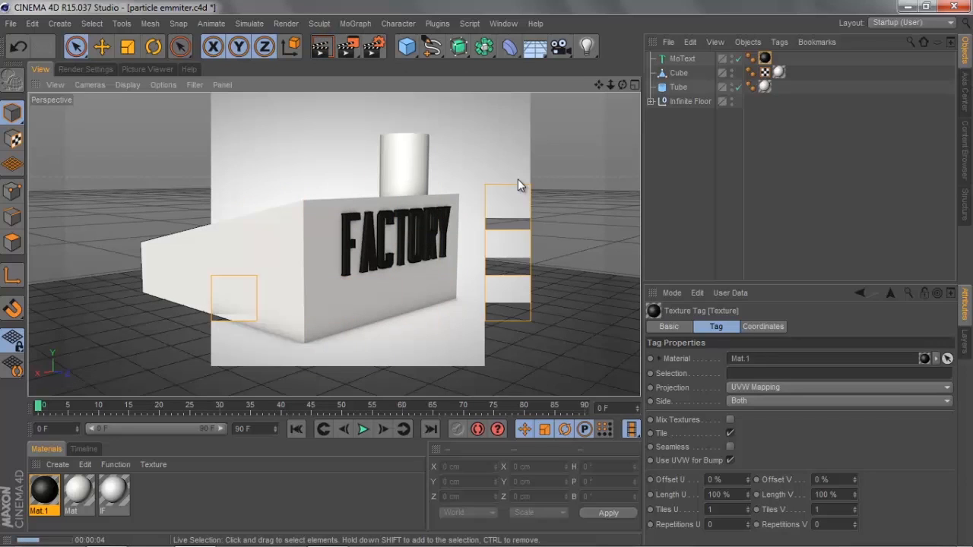
pyautogui.keyDown('alt'); pyautogui.moveTo(517, 176); pyautogui.dragTo(357, 104); pyautogui.keyUp('alt')
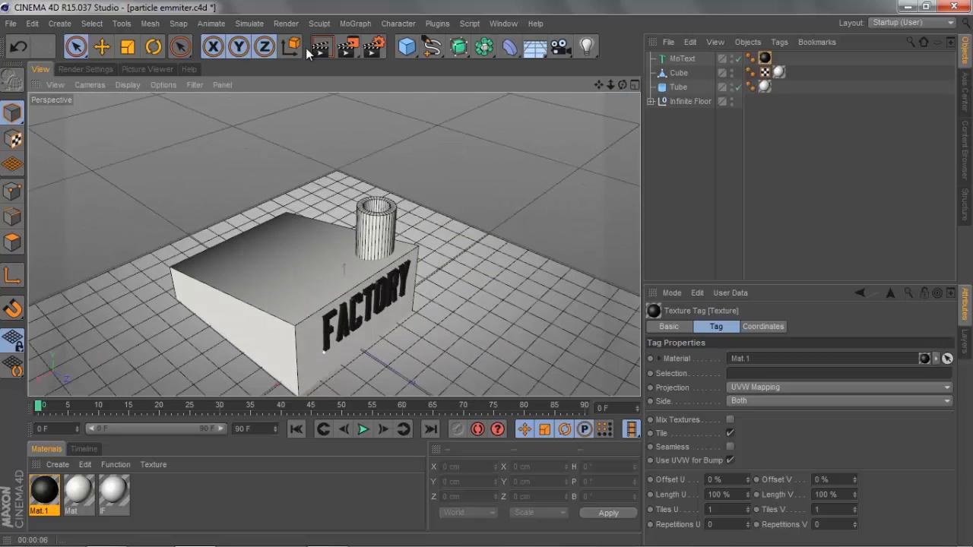
# - Add a particle Emitter to the scene and hide the Infinite Floor
pyautogui.click(253, 23)
pyautogui.moveTo(261, 81)
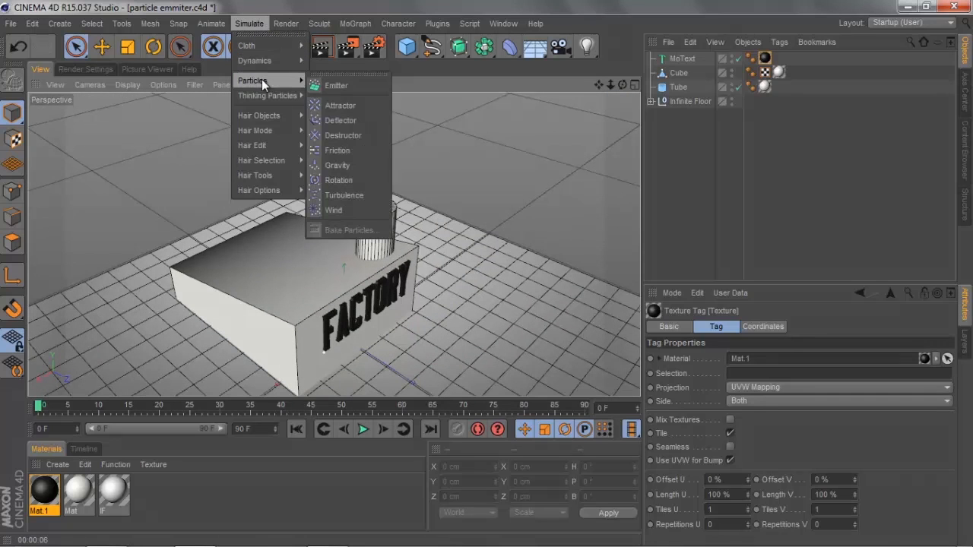
pyautogui.click(349, 86)
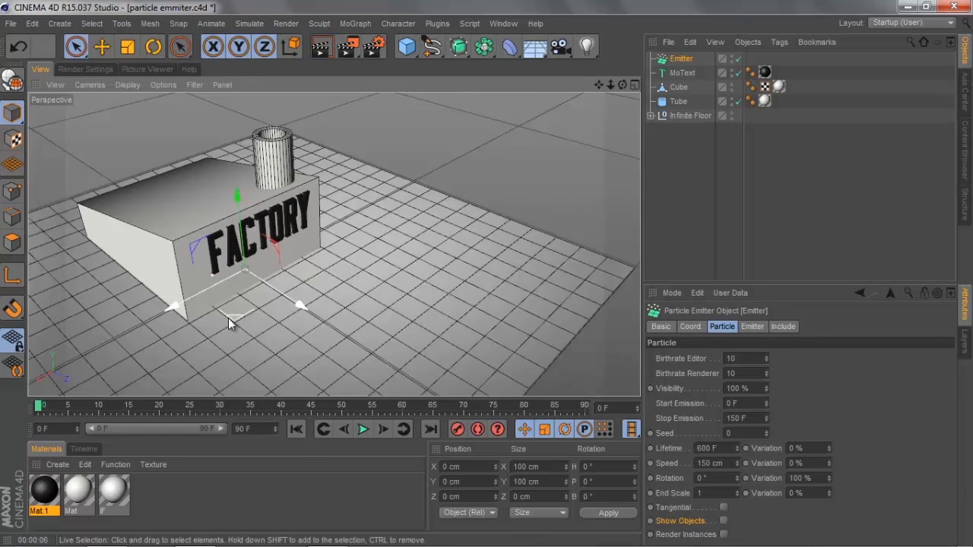
pyautogui.click(731, 114)
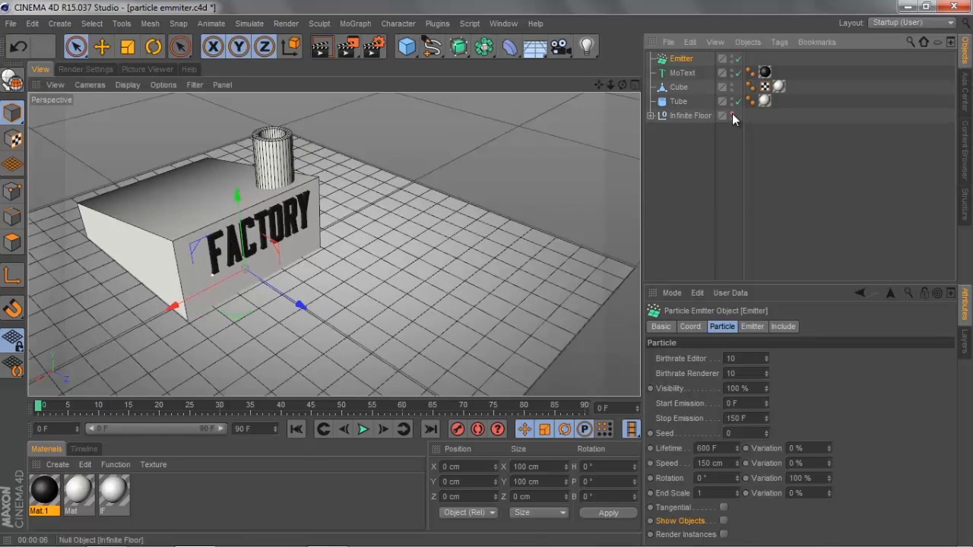
# - Move the emitter clear of the building to about X -597 cm, Z 262 cm and play the animation to preview its particles
pyautogui.moveTo(270, 295); pyautogui.dragTo(407, 272)
pyautogui.keyDown('alt'); pyautogui.moveTo(406, 273); pyautogui.dragTo(468, 210); pyautogui.keyUp('alt')
pyautogui.keyDown('alt'); pyautogui.moveTo(468, 210); pyautogui.dragTo(520, 191, button='right'); pyautogui.keyUp('alt')
pyautogui.keyDown('alt'); pyautogui.moveTo(520, 191); pyautogui.dragTo(369, 211); pyautogui.keyUp('alt')
pyautogui.click(363, 430)
pyautogui.keyDown('alt'); pyautogui.moveTo(358, 261); pyautogui.dragTo(395, 254); pyautogui.keyUp('alt')
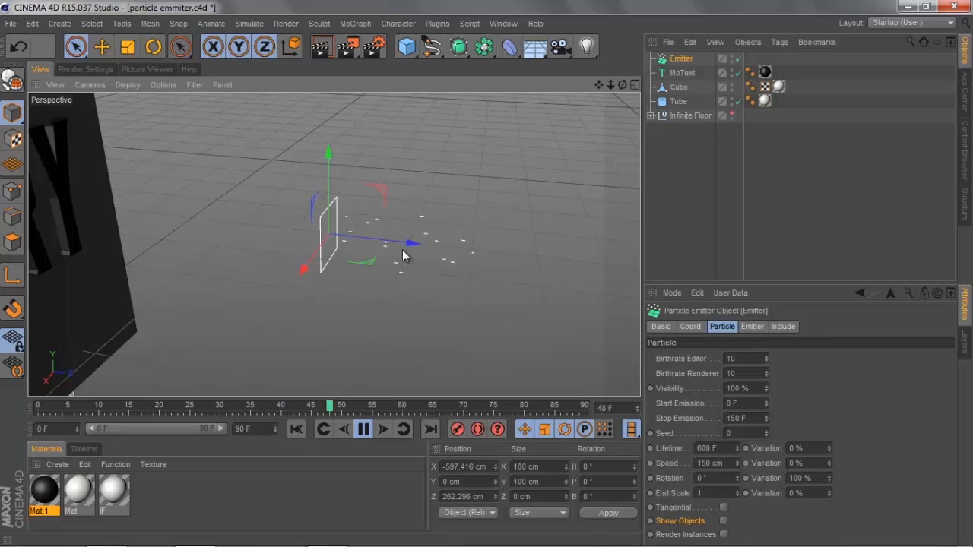
# - Stop the animation playback and examine the emitted particles from several angles
pyautogui.click(364, 430)
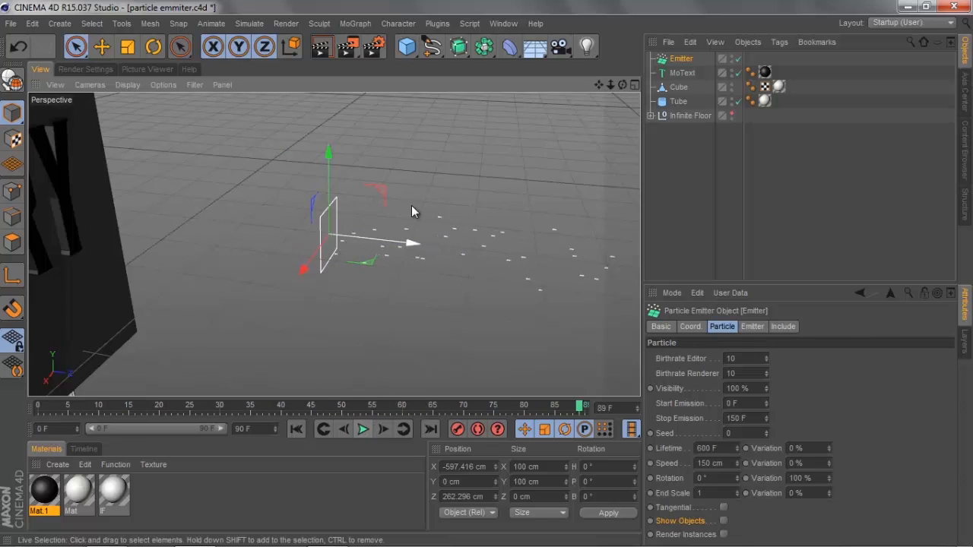
pyautogui.keyDown('alt'); pyautogui.moveTo(402, 261); pyautogui.dragTo(329, 199); pyautogui.keyUp('alt')
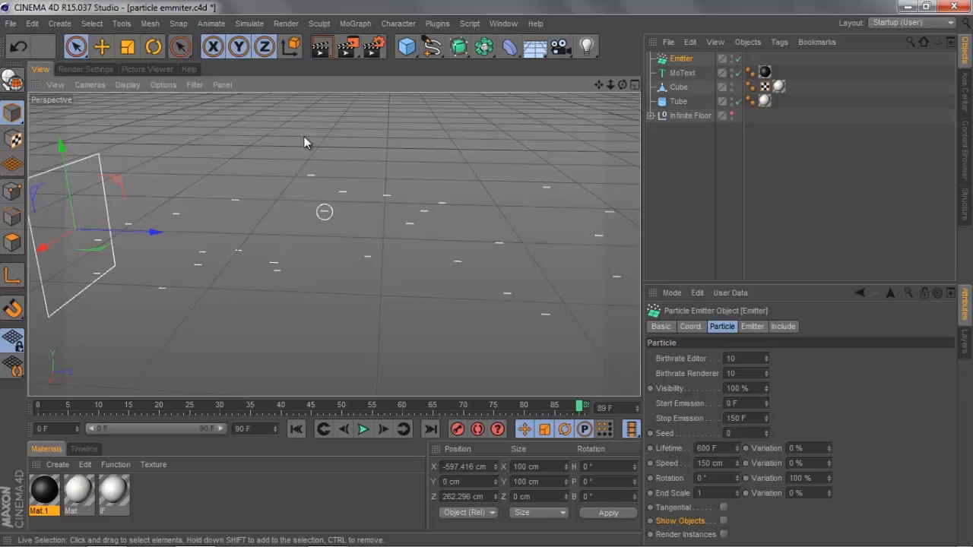
pyautogui.keyDown('alt'); pyautogui.moveTo(369, 234); pyautogui.dragTo(276, 230); pyautogui.keyUp('alt')
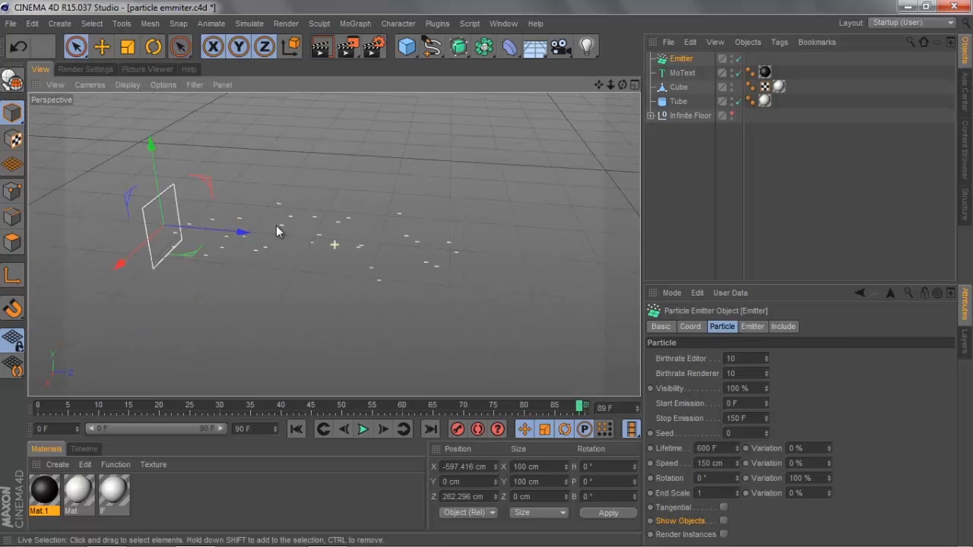
pyautogui.keyDown('alt'); pyautogui.moveTo(339, 245); pyautogui.dragTo(326, 206); pyautogui.keyUp('alt')
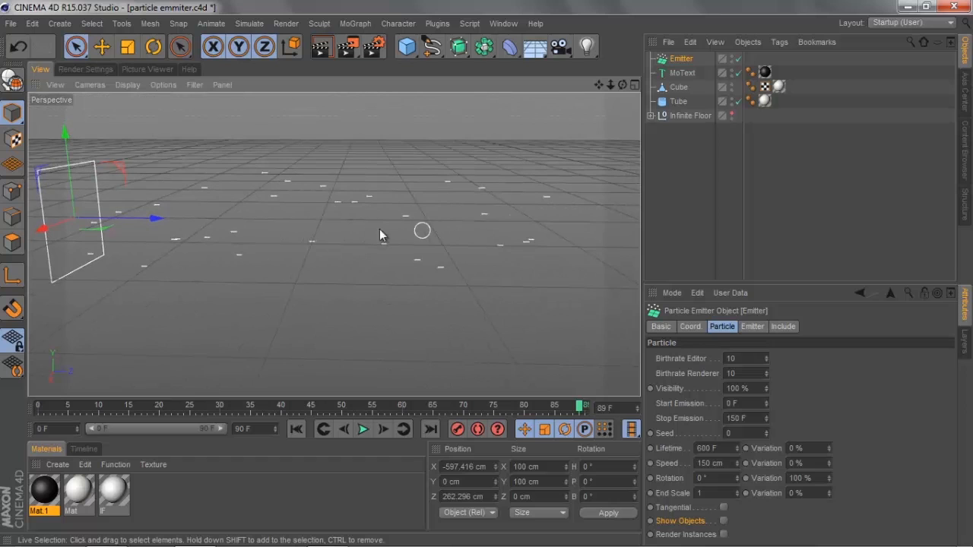
pyautogui.keyDown('alt'); pyautogui.moveTo(304, 213); pyautogui.dragTo(327, 228); pyautogui.keyUp('alt')
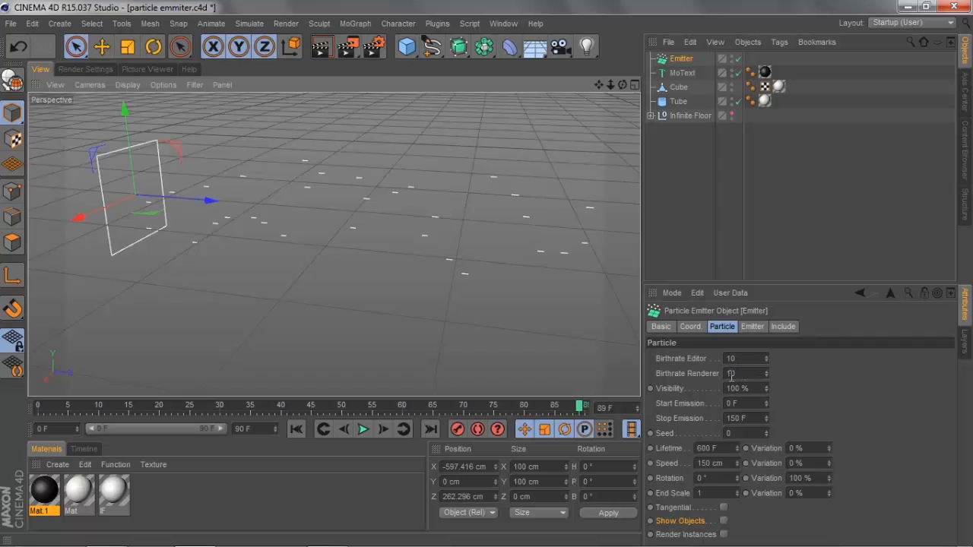
# - Set the emitter's Seed to 3 and play the animation to check the particle pattern
pyautogui.click(681, 403)
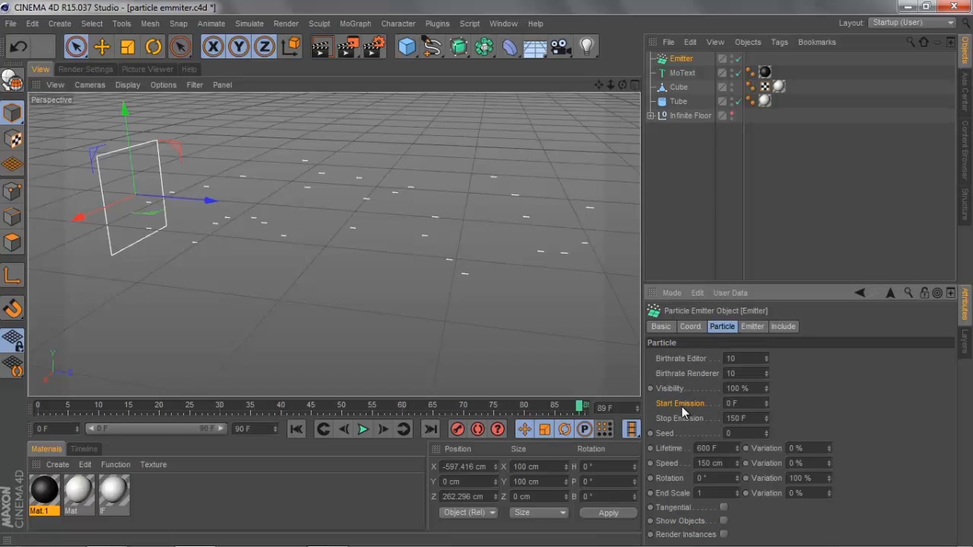
pyautogui.click(766, 431)
pyautogui.click(766, 431)
pyautogui.click(364, 430)
pyautogui.click(365, 431)
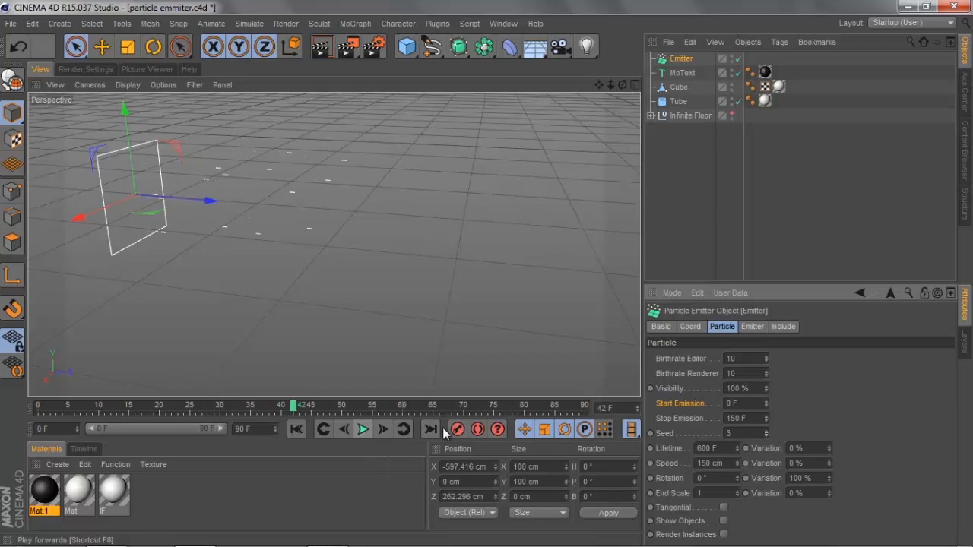
# - Read the help entry for the emitter's Seed parameter and set Seed back to 0
pyautogui.rightClick(669, 433)
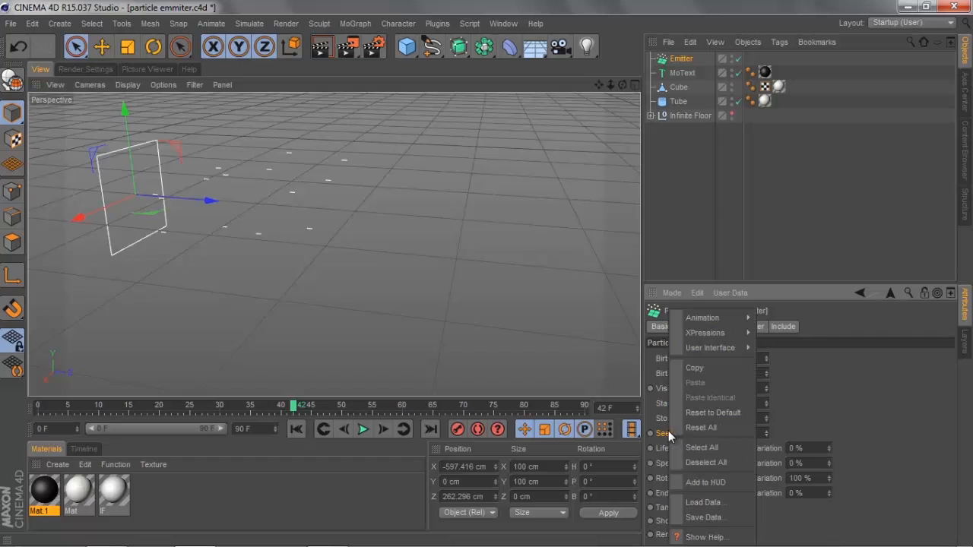
pyautogui.click(685, 532)
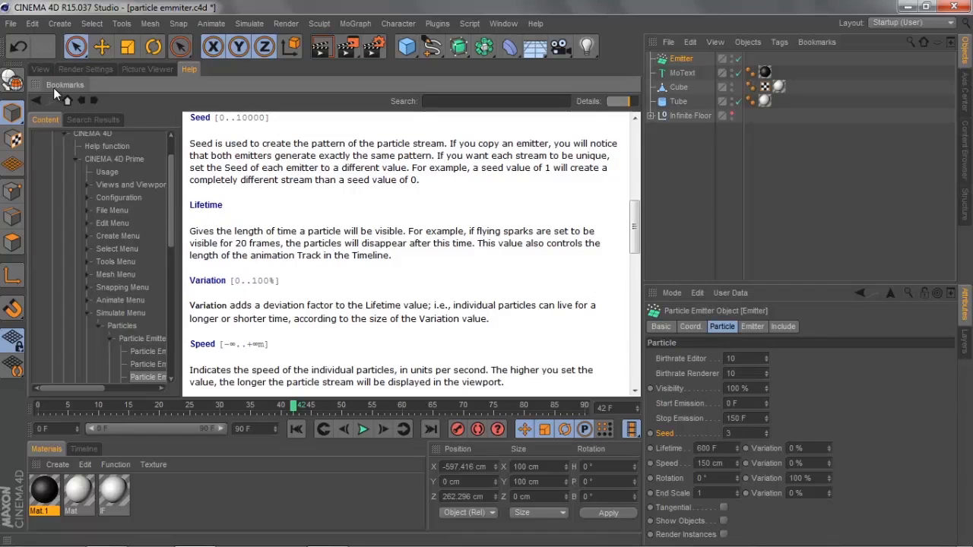
pyautogui.click(46, 70)
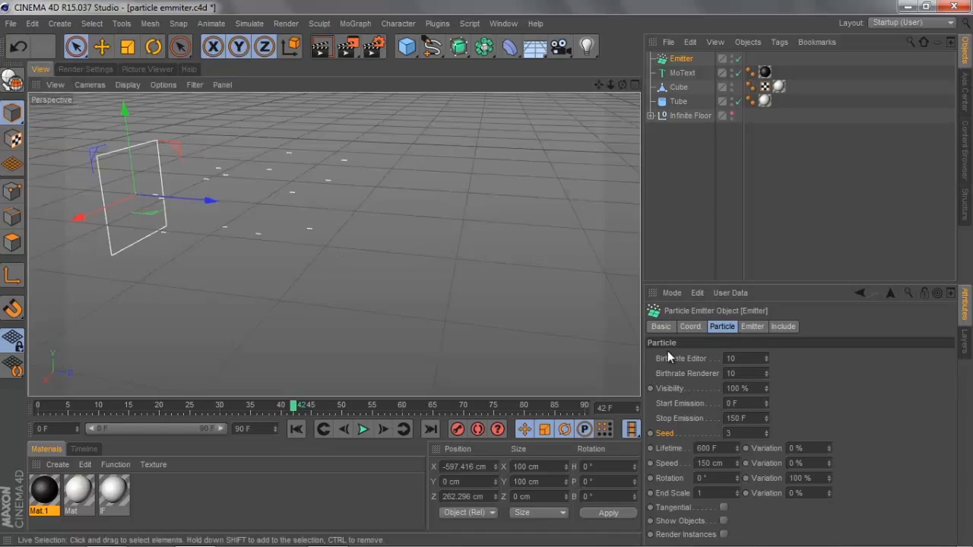
pyautogui.doubleClick(727, 434)
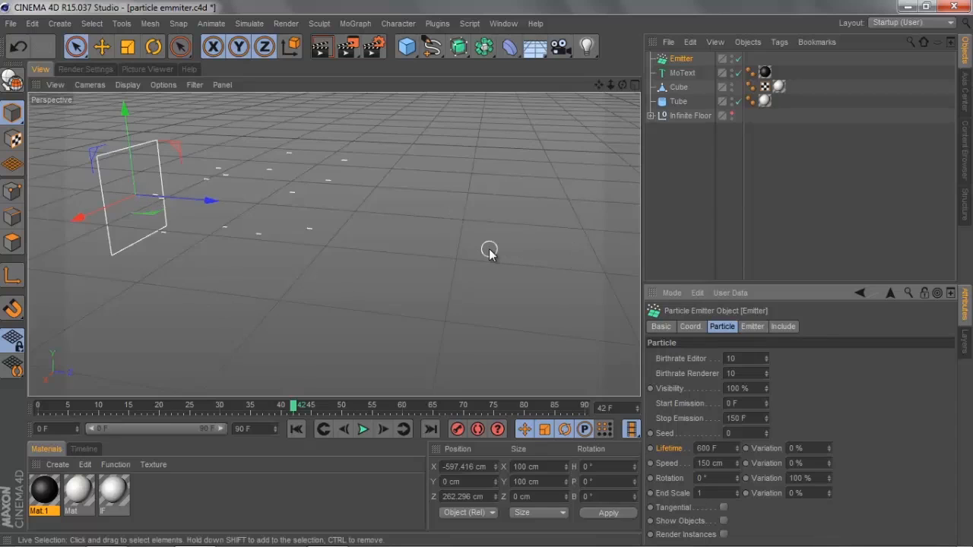
# - Rotate the emitter to a pitch of 90° so that it lies flat
pyautogui.keyDown('alt'); pyautogui.moveTo(457, 245); pyautogui.dragTo(304, 235); pyautogui.keyUp('alt')
pyautogui.click(155, 48)
pyautogui.keyDown('alt'); pyautogui.moveTo(270, 144); pyautogui.dragTo(380, 174); pyautogui.keyUp('alt')
pyautogui.moveTo(216, 254); pyautogui.dragTo(129, 261)
# - Scale the emitter down to about 78.5 cm square in the top view
pyautogui.middleClick(419, 163)
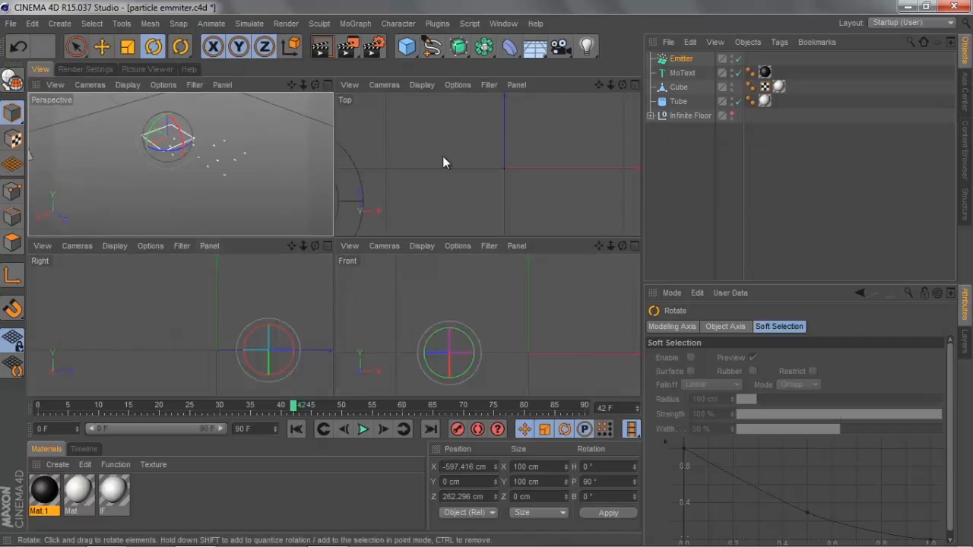
pyautogui.middleClick(419, 162)
pyautogui.click(129, 49)
pyautogui.keyDown('alt'); pyautogui.moveTo(333, 132); pyautogui.dragTo(163, 236, button='right'); pyautogui.keyUp('alt')
pyautogui.keyDown('alt'); pyautogui.moveTo(267, 181); pyautogui.dragTo(433, 291, button='middle'); pyautogui.keyUp('alt')
pyautogui.moveTo(363, 137); pyautogui.dragTo(324, 153)
pyautogui.moveTo(246, 177); pyautogui.dragTo(241, 176)
# - Move the emitter over the chimney opening in the top view, at about X -188 cm, Z -25 cm
pyautogui.click(76, 48)
pyautogui.moveTo(318, 212); pyautogui.dragTo(479, 321)
pyautogui.keyDown('alt'); pyautogui.moveTo(438, 291); pyautogui.dragTo(590, 260, button='right'); pyautogui.keyUp('alt')
pyautogui.keyDown('alt'); pyautogui.moveTo(456, 195); pyautogui.dragTo(485, 218, button='middle'); pyautogui.keyUp('alt')
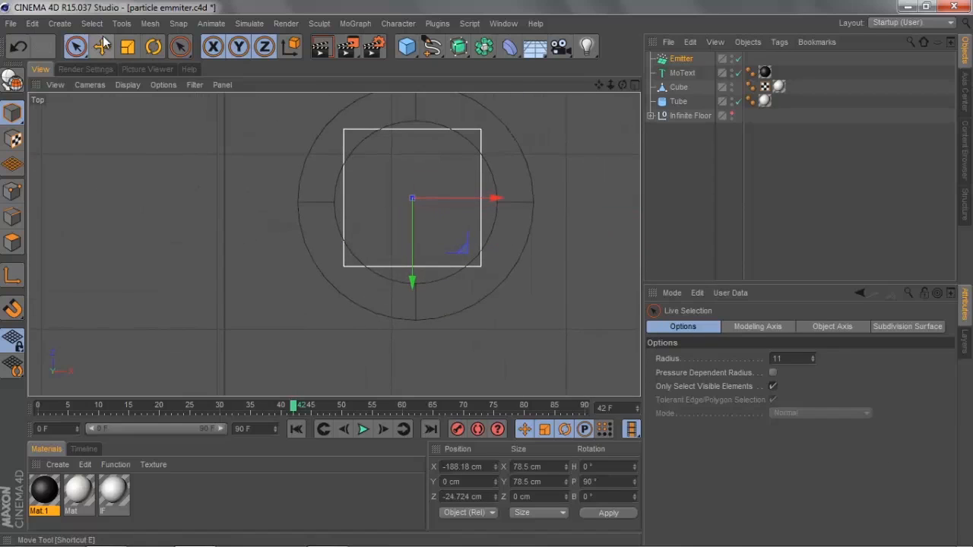
# - Scale the emitter to about 63 cm square and center it inside the chimney opening at about X -187 cm, Z -27 cm
pyautogui.click(128, 47)
pyautogui.moveTo(488, 174); pyautogui.dragTo(394, 205)
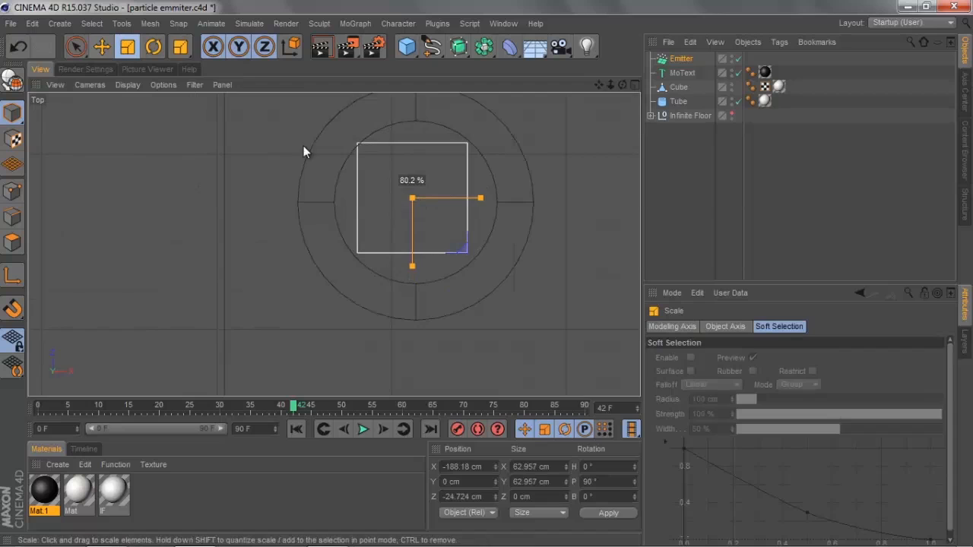
pyautogui.click(75, 47)
pyautogui.moveTo(463, 247); pyautogui.dragTo(465, 253)
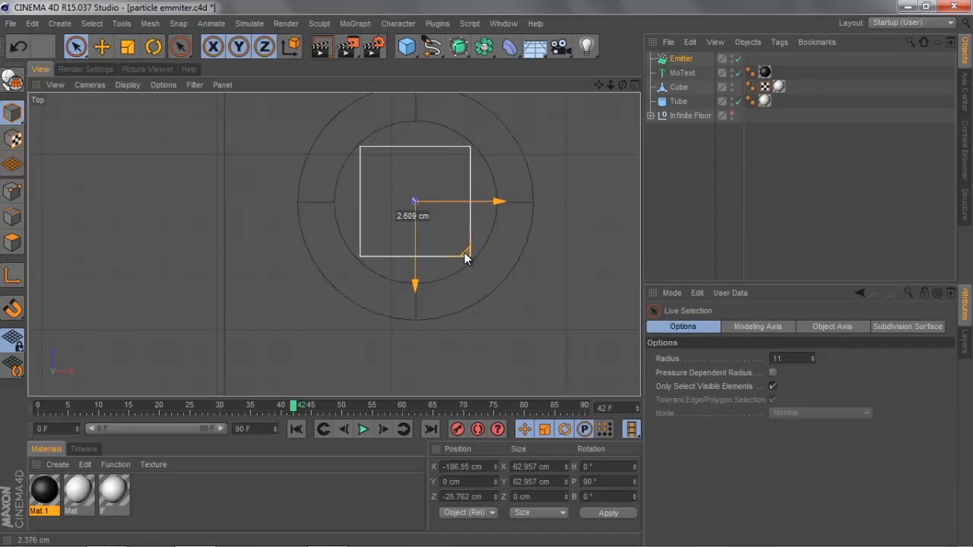
# - Raise the emitter in the perspective view to about Y 437 cm, just inside the chimney's upper end
pyautogui.middleClick(465, 252)
pyautogui.middleClick(201, 160)
pyautogui.keyDown('alt'); pyautogui.moveTo(269, 176); pyautogui.dragTo(440, 241); pyautogui.keyUp('alt')
pyautogui.keyDown('alt'); pyautogui.moveTo(440, 241); pyautogui.dragTo(517, 319, button='middle'); pyautogui.keyUp('alt')
pyautogui.moveTo(285, 230); pyautogui.dragTo(260, 88)
pyautogui.keyDown('alt'); pyautogui.moveTo(251, 288); pyautogui.dragTo(365, 276); pyautogui.keyUp('alt')
pyautogui.keyDown('alt'); pyautogui.moveTo(365, 276); pyautogui.dragTo(200, 192, button='middle'); pyautogui.keyUp('alt')
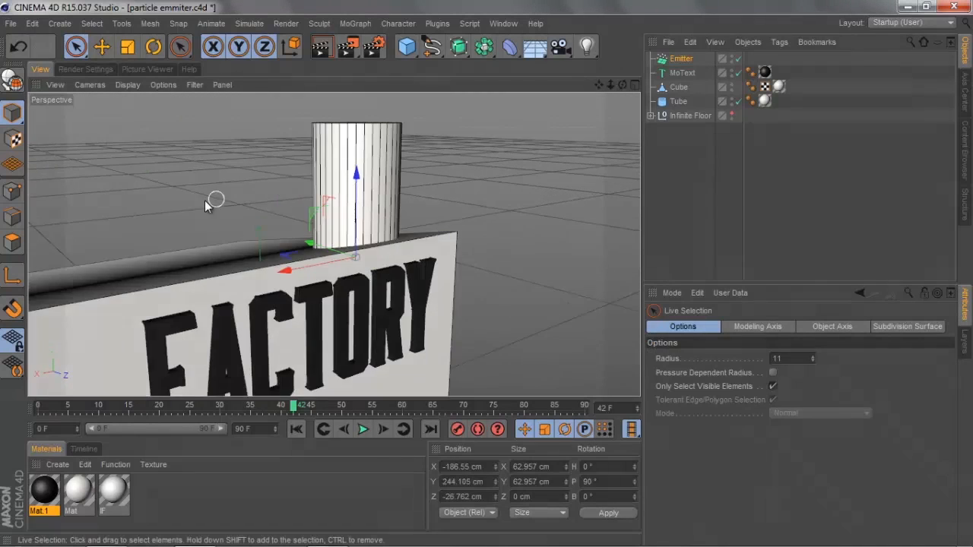
pyautogui.keyDown('alt'); pyautogui.moveTo(200, 192); pyautogui.dragTo(319, 221); pyautogui.keyUp('alt')
pyautogui.moveTo(326, 169); pyautogui.dragTo(319, 138)
pyautogui.moveTo(287, 109); pyautogui.dragTo(286, 93)
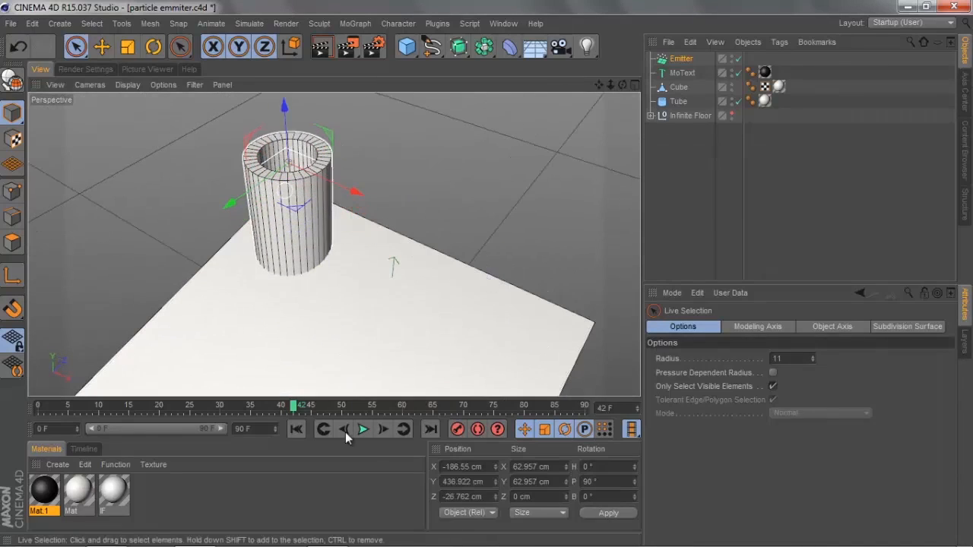
# - Show the Infinite Floor again, preview the chimney particles from the first frame, and return the animation to frame 0
pyautogui.click(298, 429)
pyautogui.click(538, 210)
pyautogui.keyDown('alt'); pyautogui.moveTo(539, 211); pyautogui.dragTo(667, 206); pyautogui.keyUp('alt')
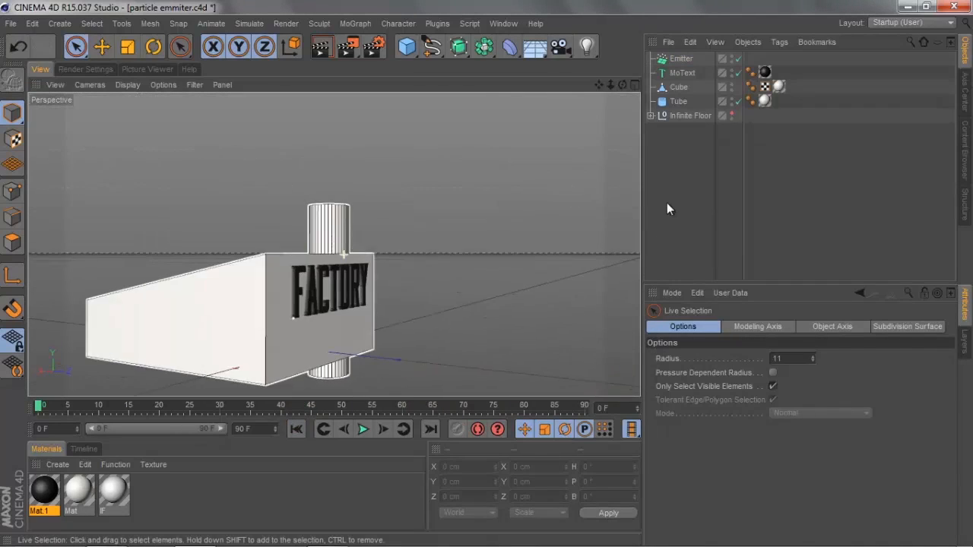
pyautogui.click(733, 114)
pyautogui.keyDown('alt'); pyautogui.moveTo(464, 243); pyautogui.dragTo(339, 311); pyautogui.keyUp('alt')
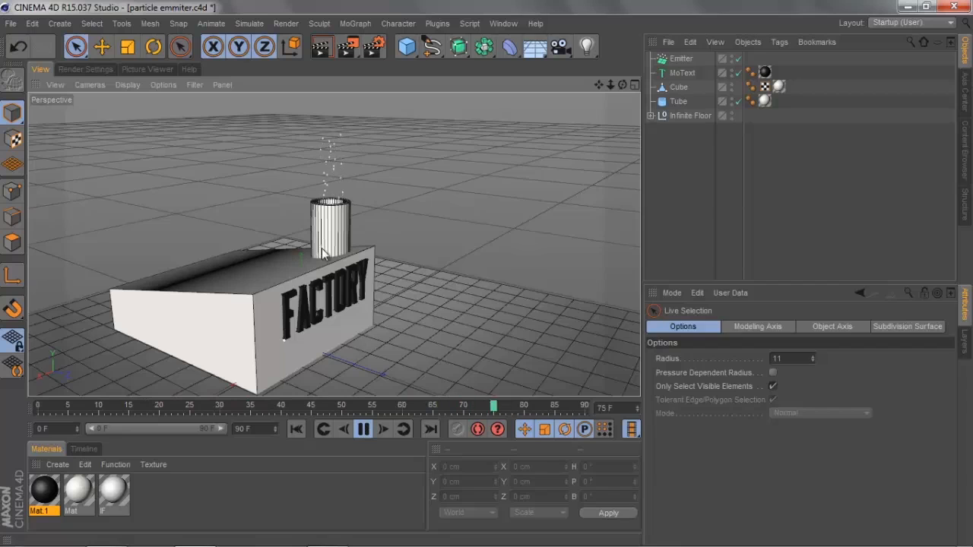
pyautogui.click(363, 431)
pyautogui.click(297, 429)
# - Add a Platonic object and move it clear of the building to about Y 420 cm, Z 505 cm
pyautogui.moveTo(408, 48); pyautogui.dragTo(538, 146)
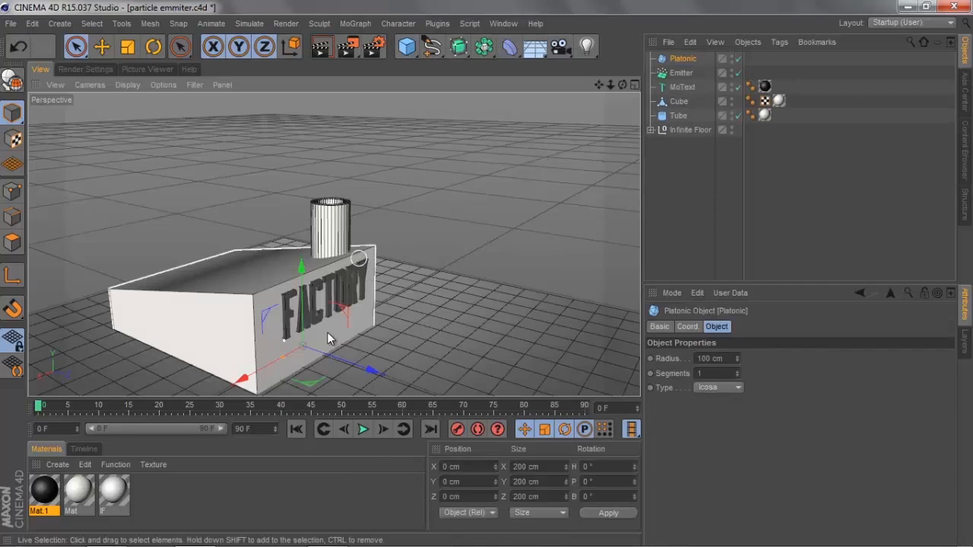
pyautogui.moveTo(478, 213); pyautogui.dragTo(498, 254)
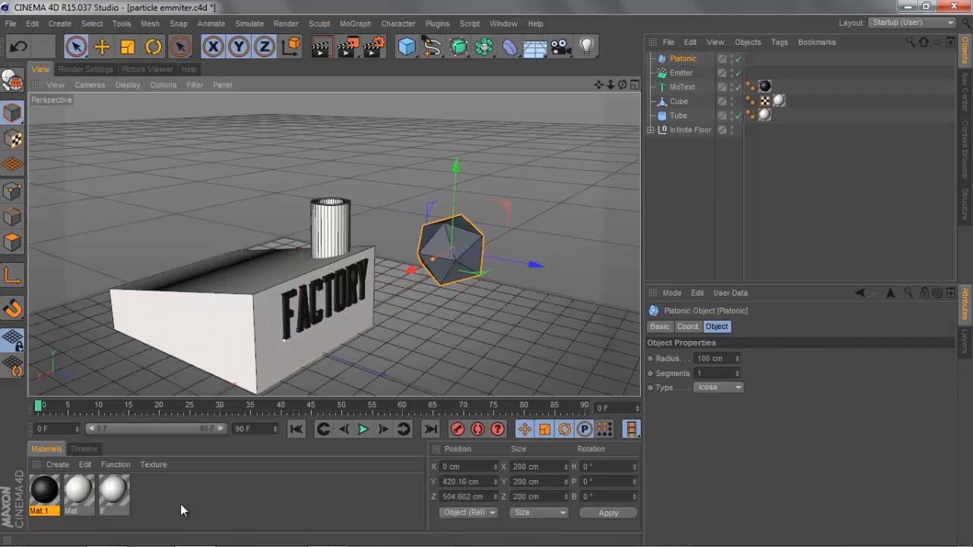
# - Create a new material with a grey color of R 89, G 89, B 89
pyautogui.doubleClick(185, 500)
pyautogui.doubleClick(45, 493)
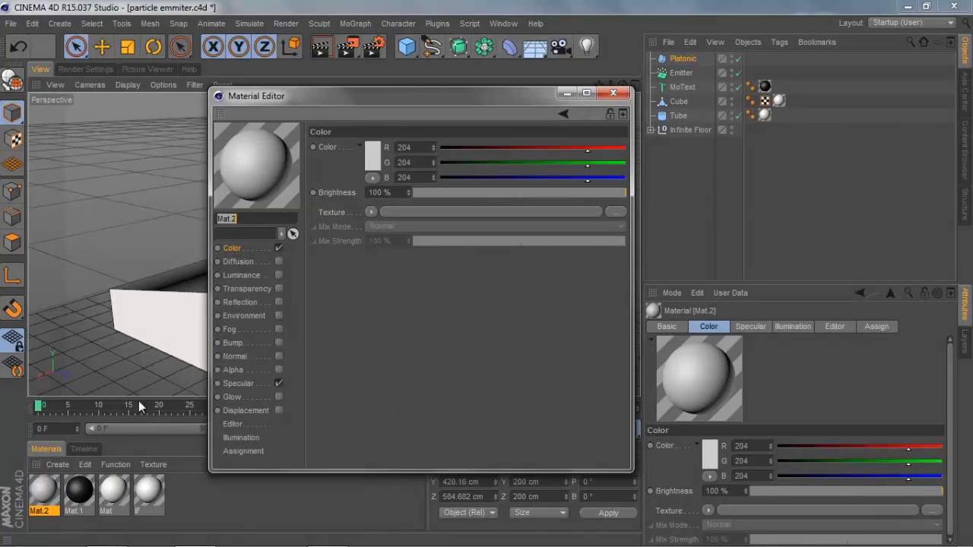
pyautogui.click(372, 156)
pyautogui.moveTo(297, 149)
pyautogui.mouseDown()
pyautogui.moveTo(289, 163)
pyautogui.moveTo(290, 154)
pyautogui.mouseUp()
pyautogui.click(348, 214)
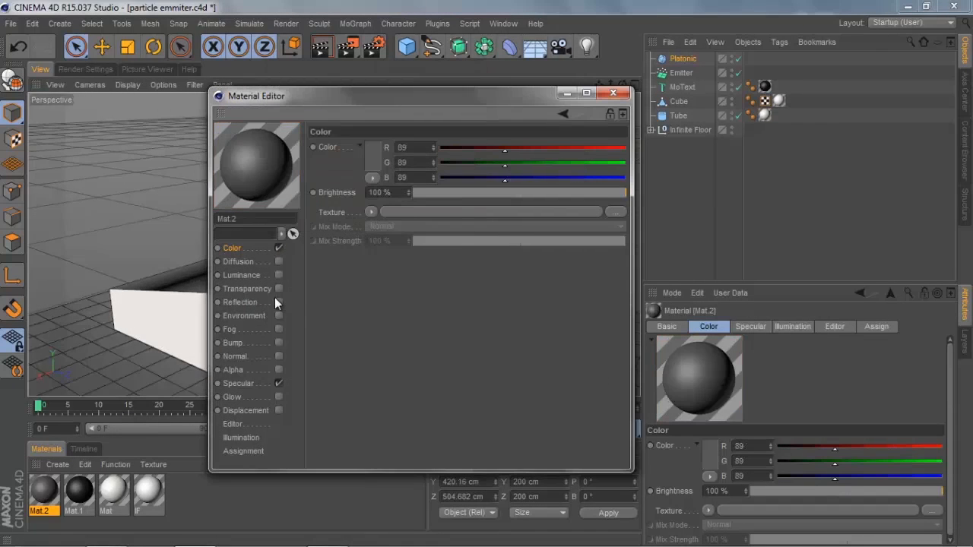
# - Disable the grey material's Specular channel and enable Transparency with a brightness of 44 %
pyautogui.click(277, 382)
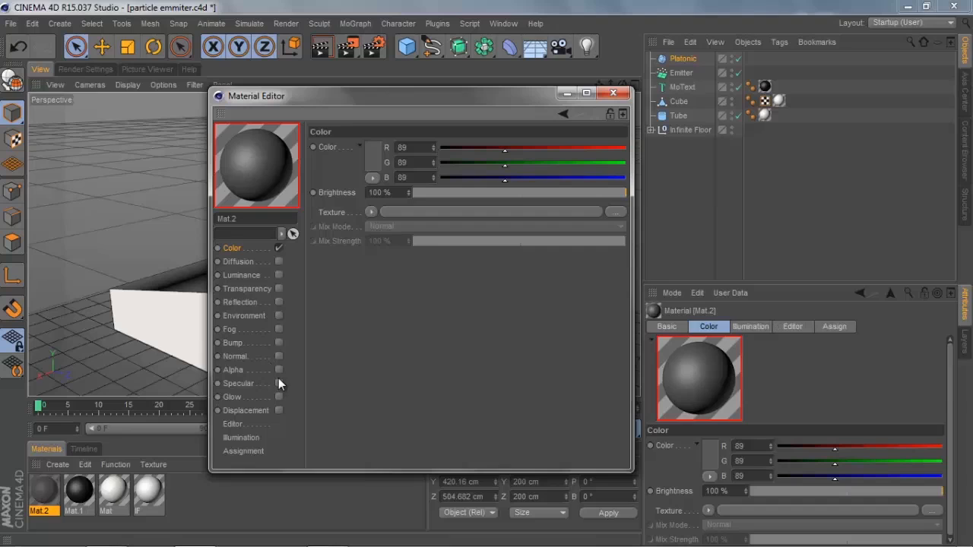
pyautogui.click(245, 289)
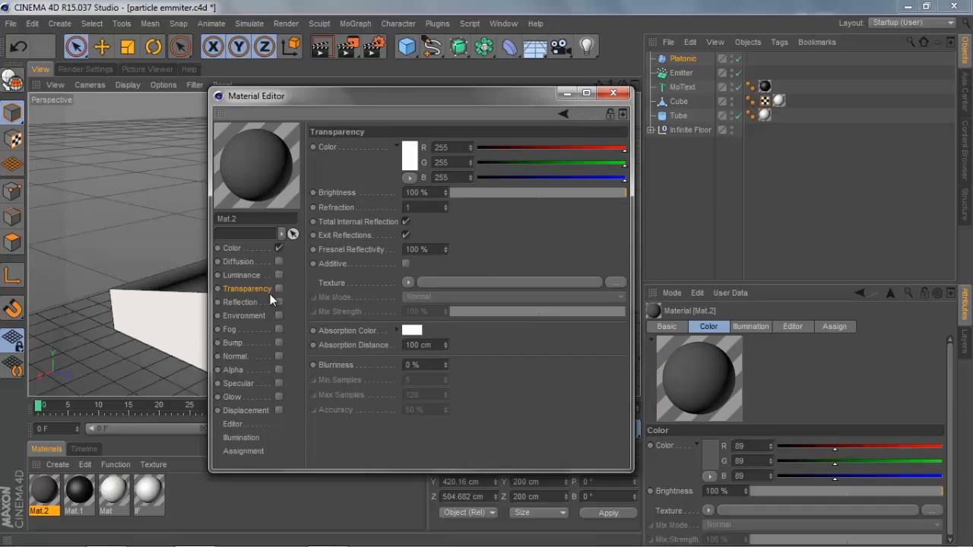
pyautogui.click(278, 288)
pyautogui.moveTo(592, 195); pyautogui.dragTo(527, 196)
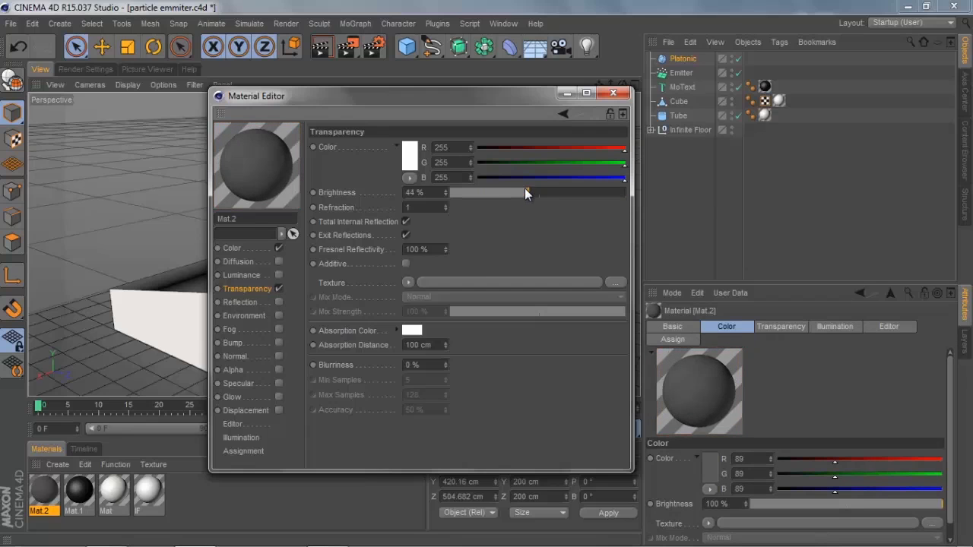
pyautogui.click(613, 93)
# - Apply the semi-transparent grey material to the Platonic object and render the view to preview it
pyautogui.moveTo(45, 492); pyautogui.dragTo(414, 220)
pyautogui.click(534, 224)
pyautogui.scroll(3, 471, 230)
pyautogui.click(321, 47)
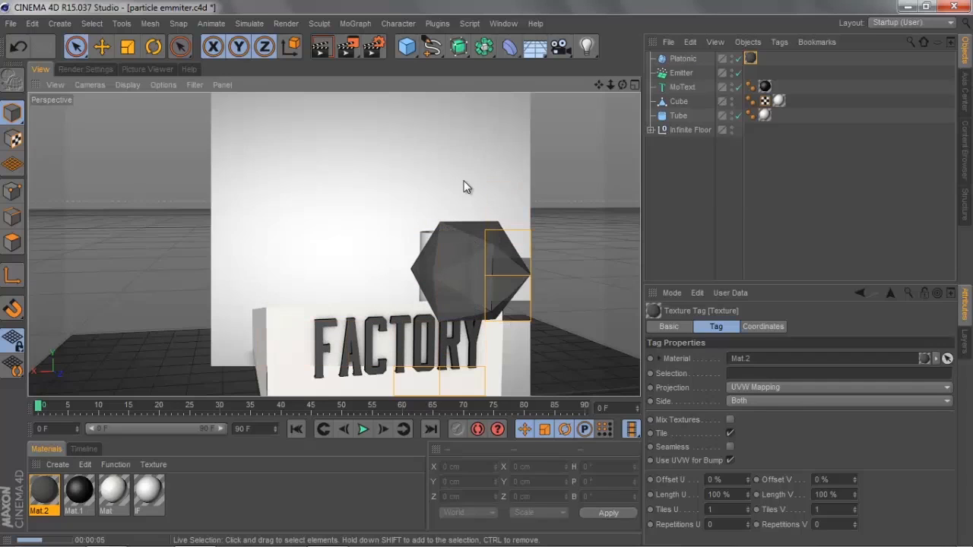
# - Scale the Platonic object down to about 42.6 cm
pyautogui.keyDown('alt'); pyautogui.moveTo(370, 191); pyautogui.dragTo(520, 297); pyautogui.keyUp('alt')
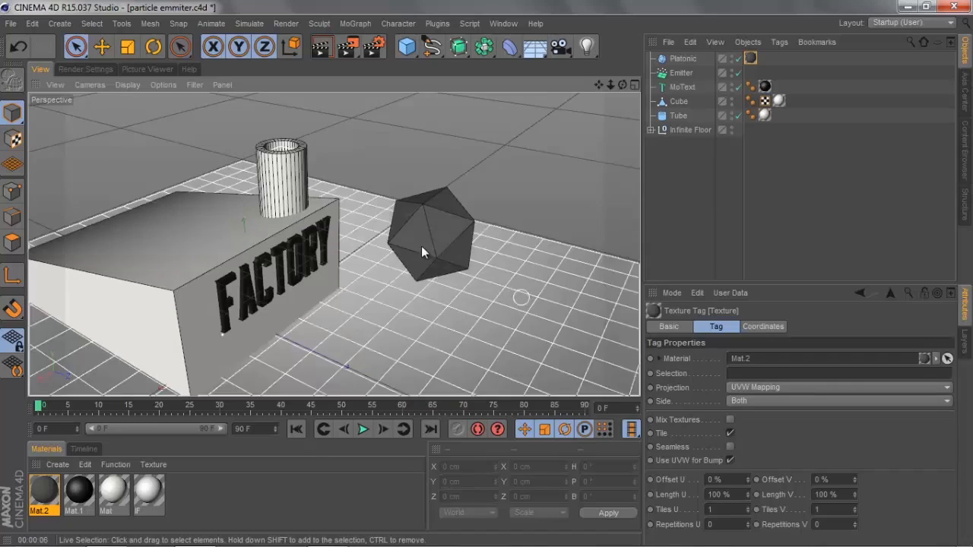
pyautogui.click(393, 230)
pyautogui.click(411, 218)
pyautogui.click(127, 46)
pyautogui.moveTo(481, 166); pyautogui.dragTo(165, 382)
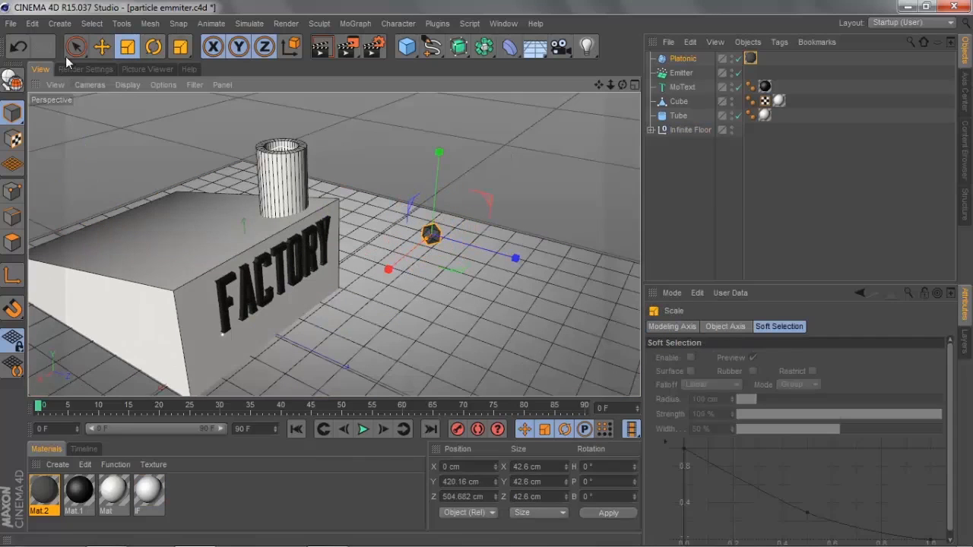
pyautogui.click(76, 47)
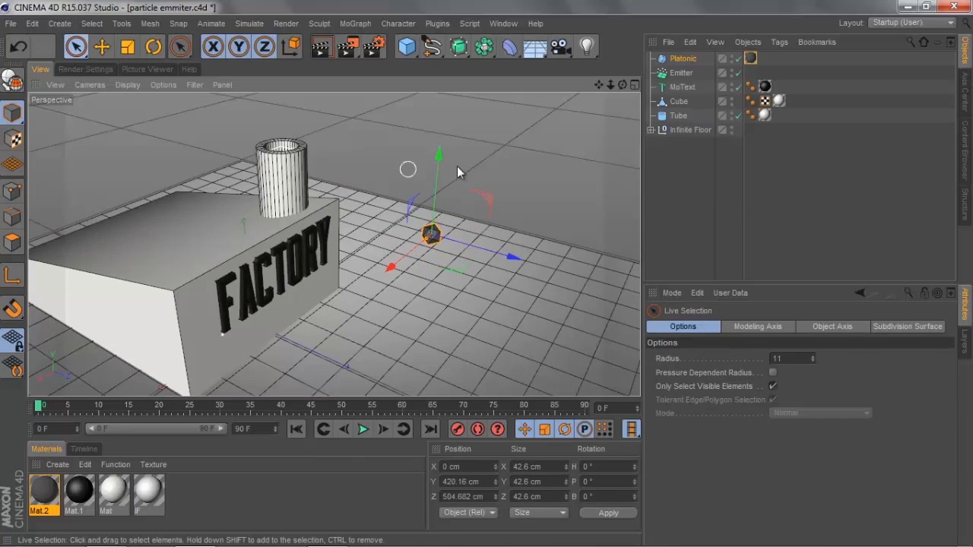
# - Rename the Platonic object as "smoke particle"
pyautogui.doubleClick(688, 58)
pyautogui.write('smoke part')
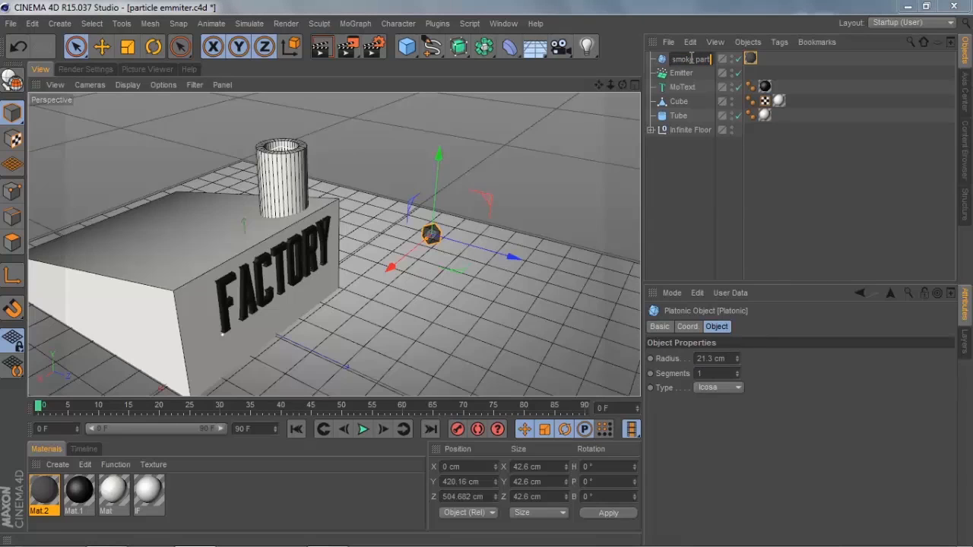
pyautogui.write('icle')
pyautogui.press('Return')
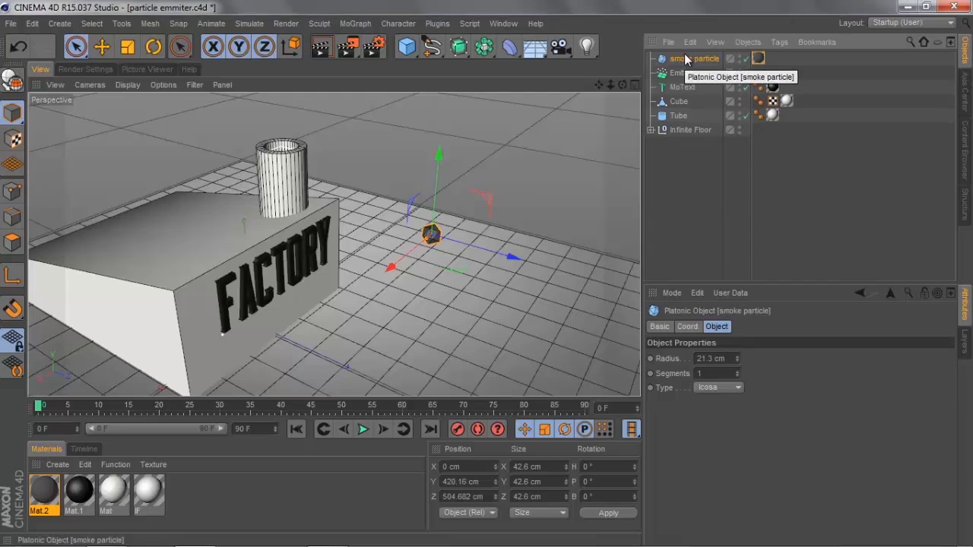
# - Make the smoke particle a child of the Emitter and select the particle in the view
pyautogui.moveTo(671, 59); pyautogui.dragTo(682, 74)
pyautogui.click(674, 60)
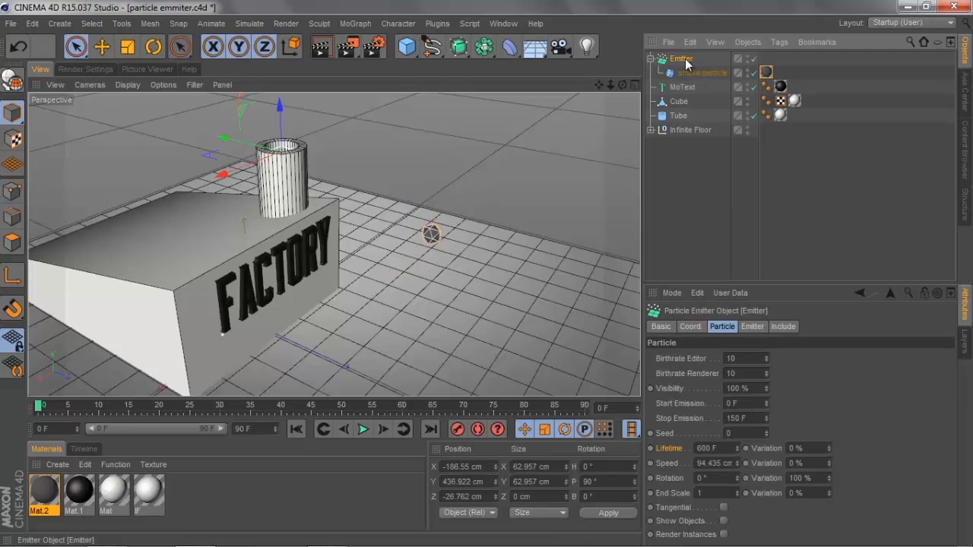
pyautogui.keyDown('alt'); pyautogui.moveTo(449, 169); pyautogui.dragTo(479, 212, button='middle'); pyautogui.keyUp('alt')
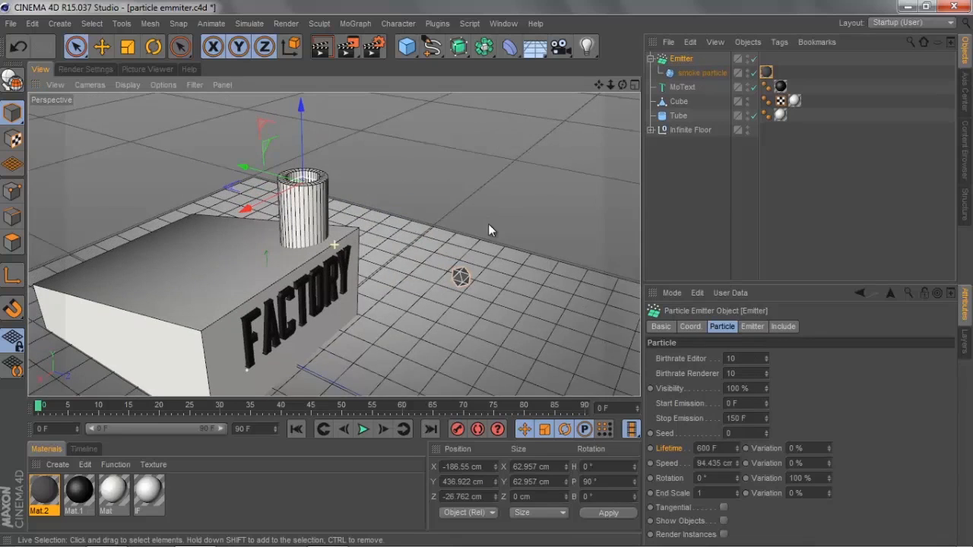
pyautogui.click(462, 277)
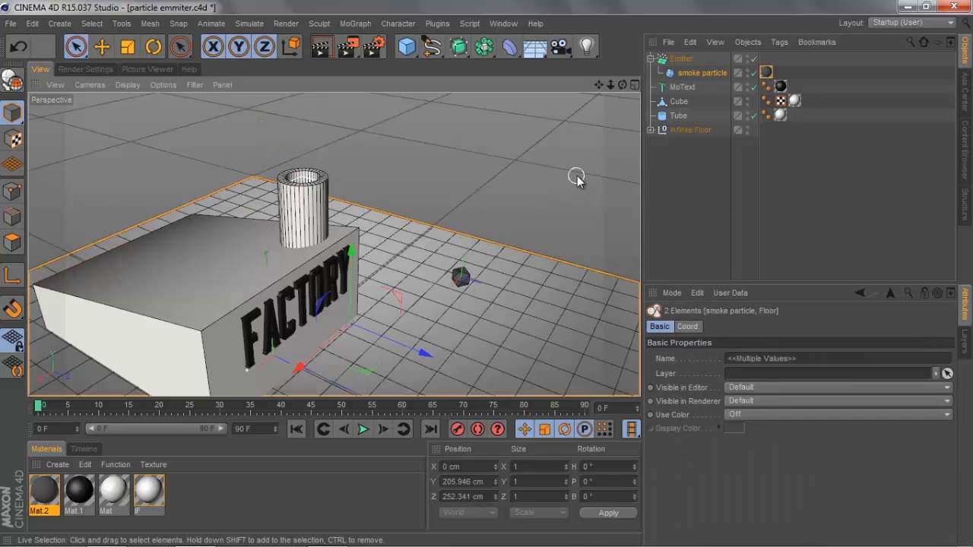
# - Move the smoke particle closer to the factory, to a relative Y position of about -283.8 cm
pyautogui.click(460, 276)
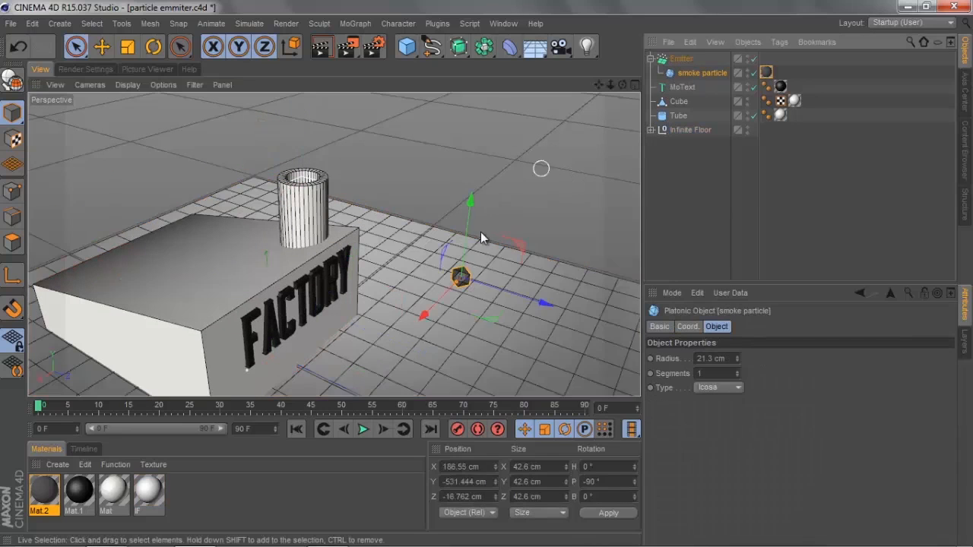
pyautogui.moveTo(542, 303); pyautogui.dragTo(423, 244)
pyautogui.scroll(5, 417, 219)
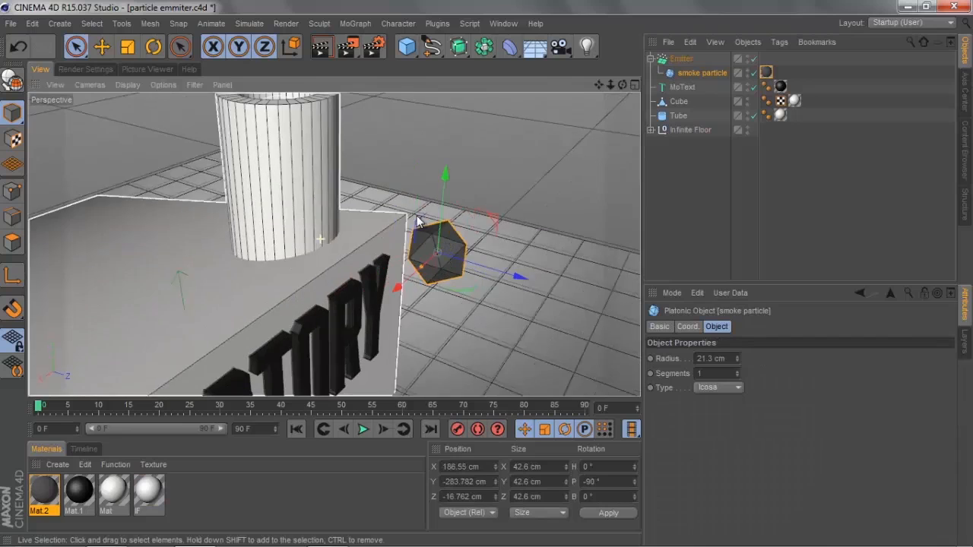
# - Enable Show Objects in the Emitter's particle settings
pyautogui.click(682, 61)
pyautogui.keyDown('alt'); pyautogui.moveTo(504, 148); pyautogui.dragTo(569, 140); pyautogui.keyUp('alt')
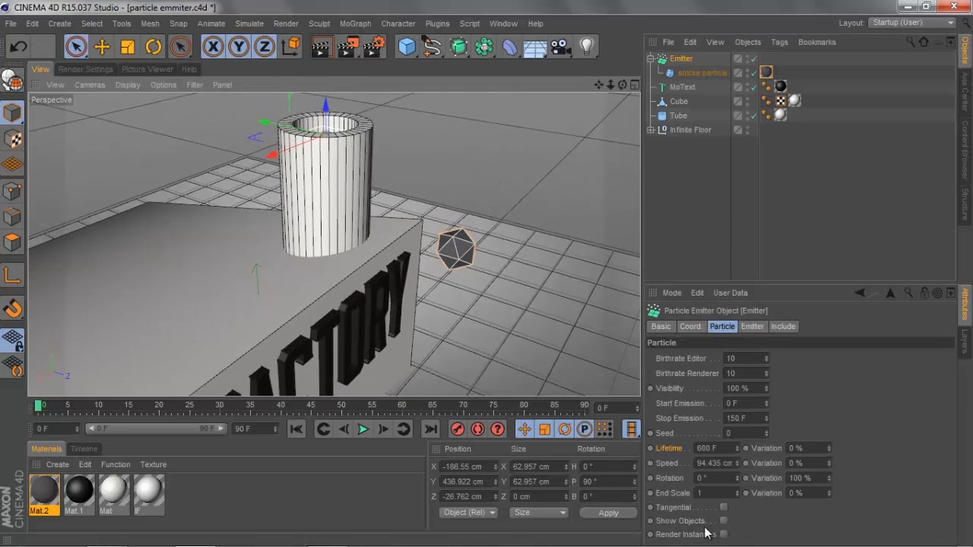
pyautogui.click(725, 522)
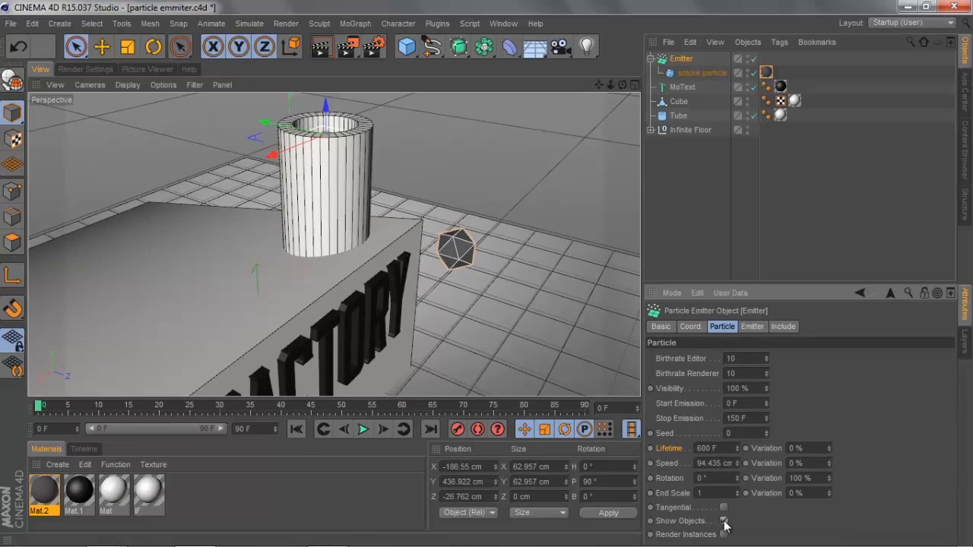
pyautogui.scroll(-4, 420, 221)
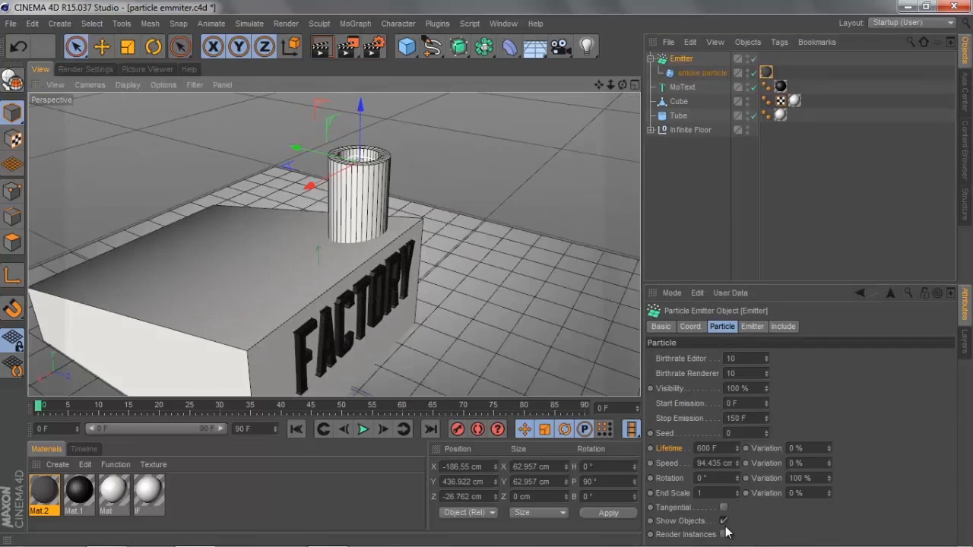
pyautogui.click(724, 522)
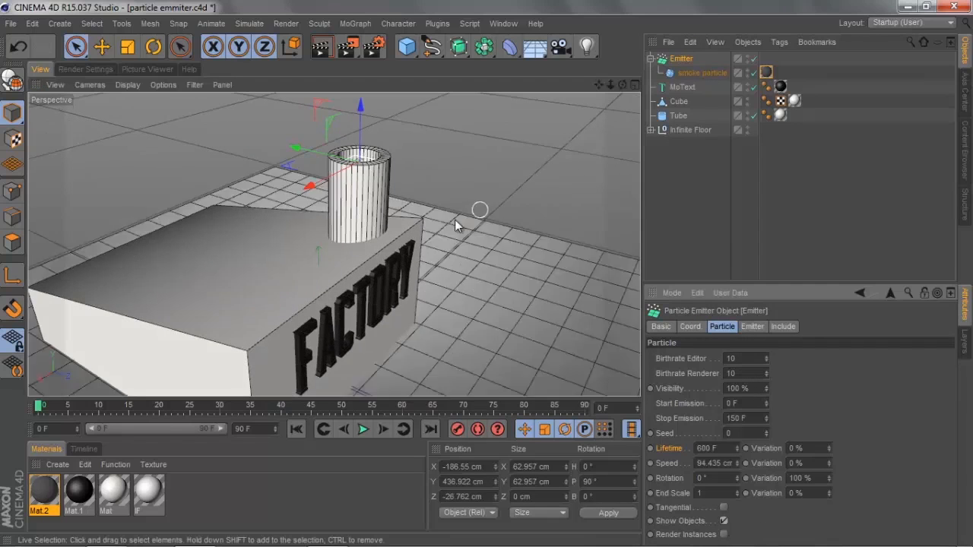
# - Play the animation and examine the particles leaving the chimney from a low side angle
pyautogui.click(667, 72)
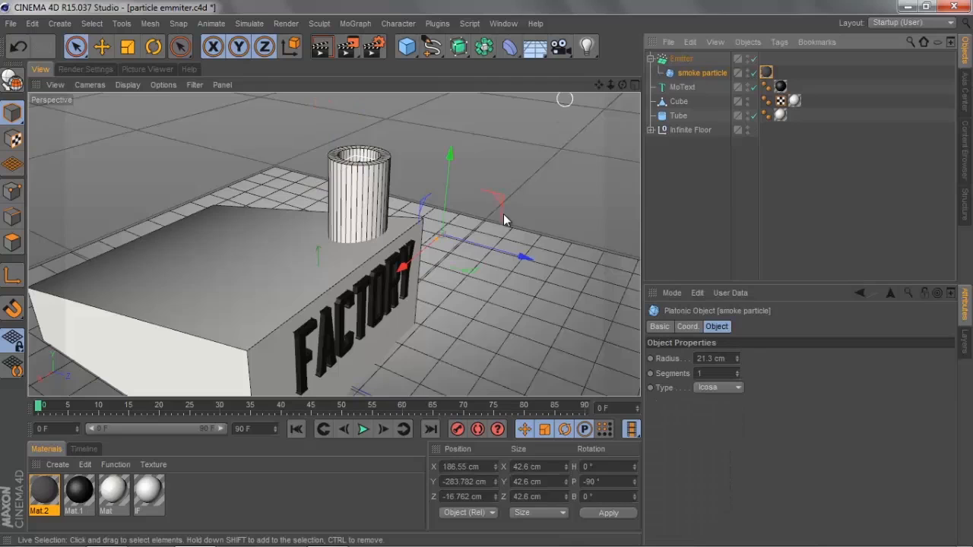
pyautogui.scroll(2, 472, 210)
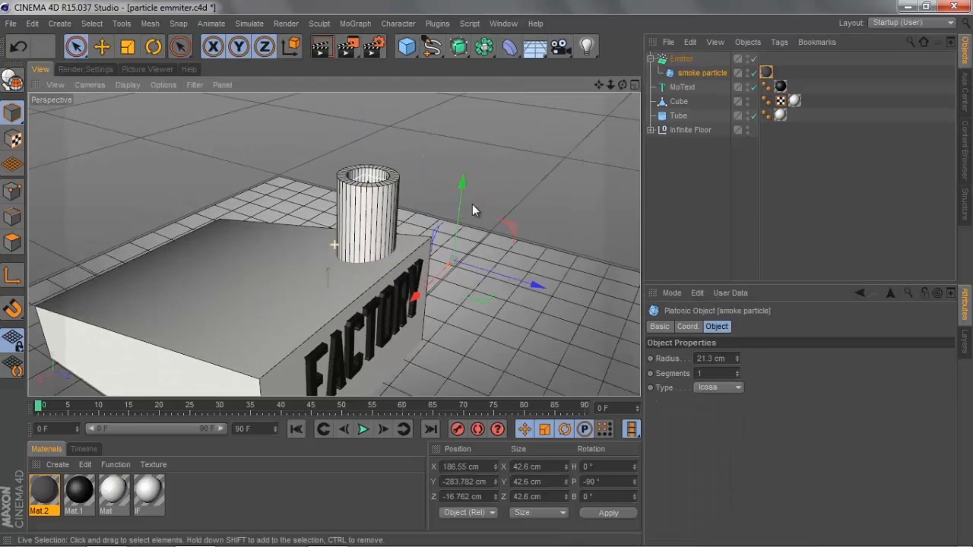
pyautogui.keyDown('alt'); pyautogui.moveTo(472, 205); pyautogui.dragTo(483, 232, button='middle'); pyautogui.keyUp('alt')
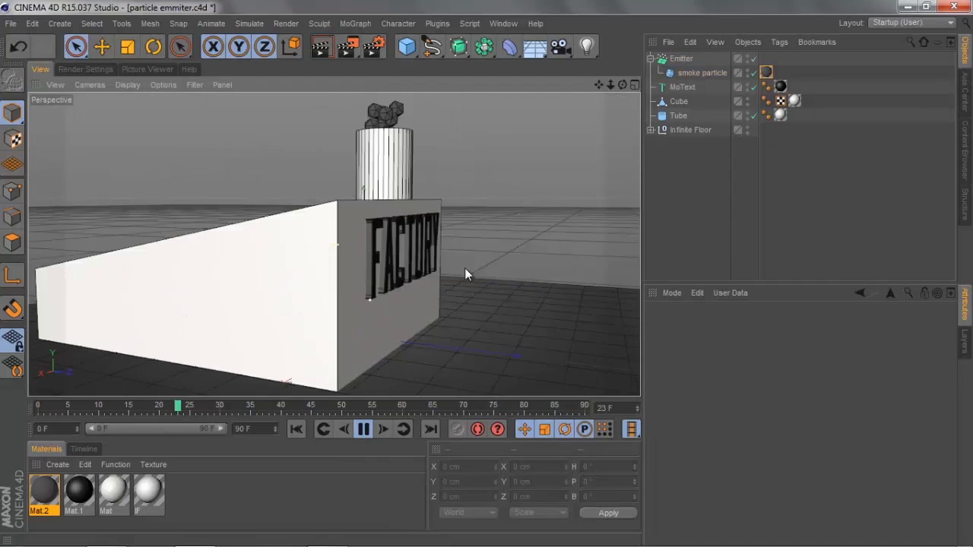
pyautogui.keyDown('alt'); pyautogui.moveTo(464, 268); pyautogui.dragTo(478, 245, button='middle'); pyautogui.keyUp('alt')
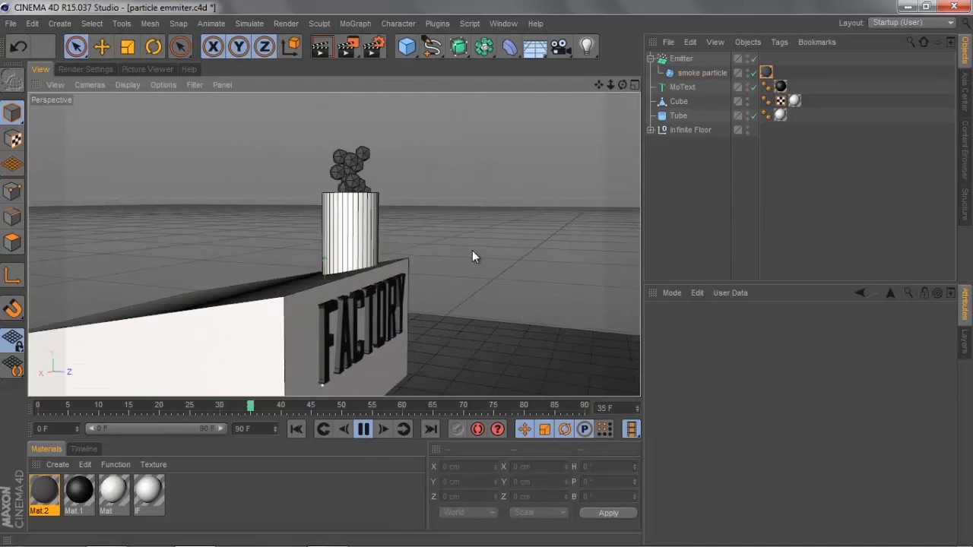
pyautogui.scroll(-3, 478, 245)
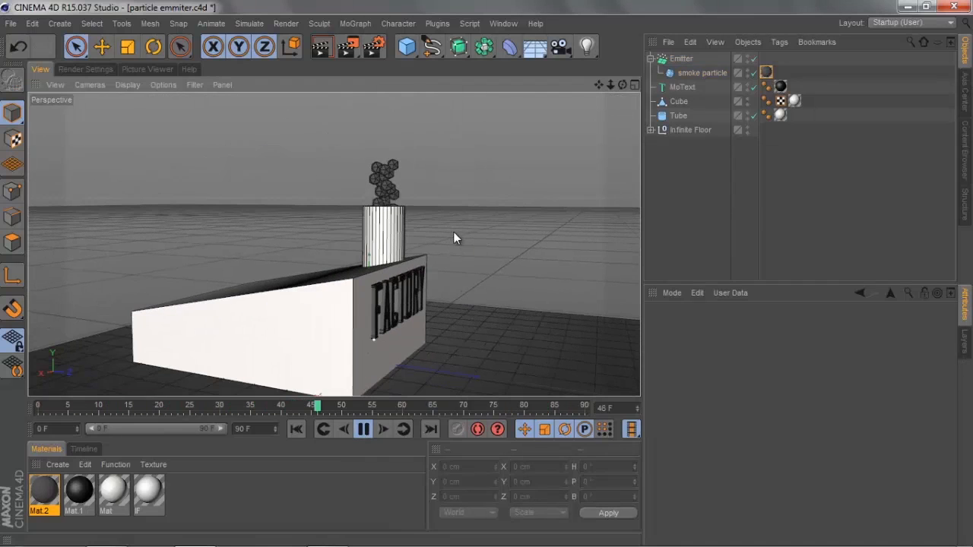
pyautogui.click(363, 429)
# - Set the Emitter's Birthrate Editor to 24 and its particle speed to 200 cm
pyautogui.click(681, 58)
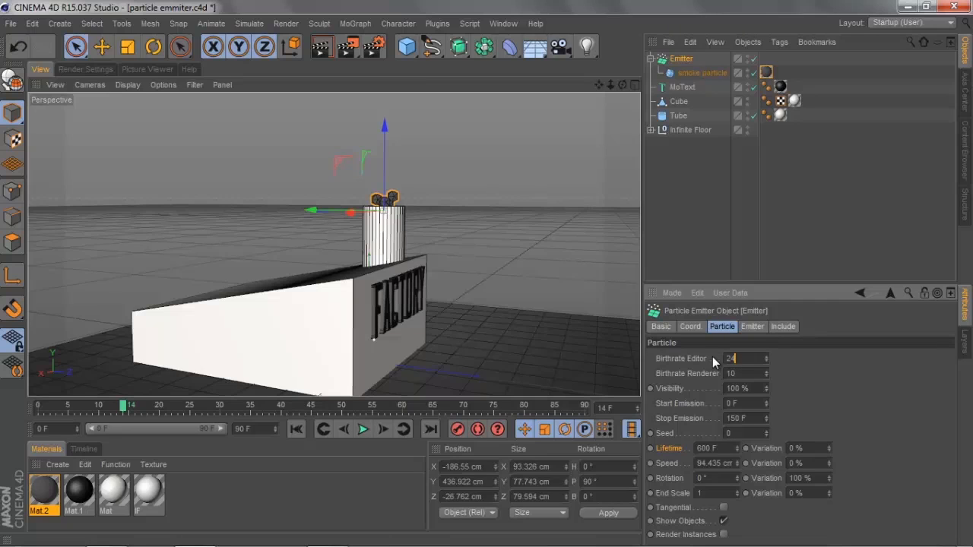
pyautogui.write('24')
pyautogui.press('Return')
pyautogui.moveTo(736, 418); pyautogui.dragTo(709, 420)
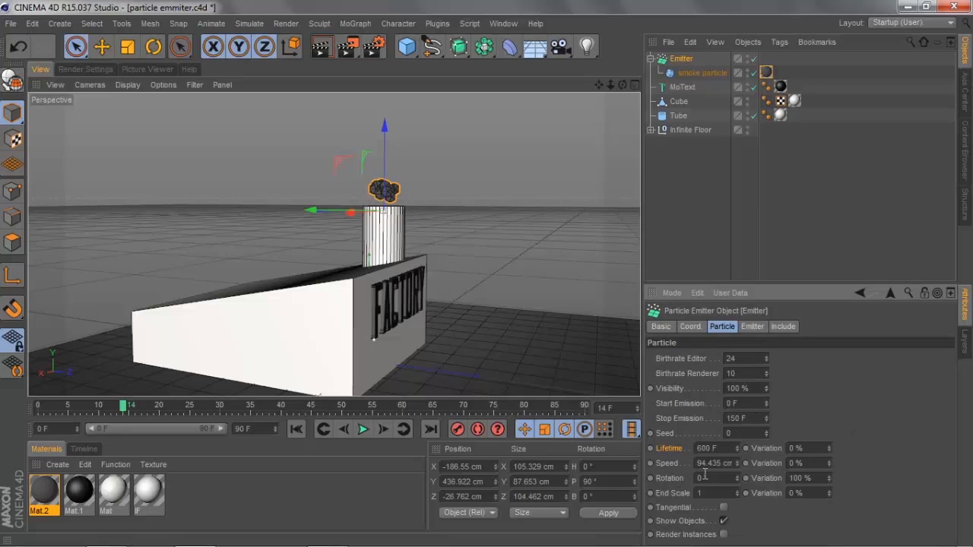
pyautogui.moveTo(721, 463); pyautogui.dragTo(668, 464)
pyautogui.write('200')
pyautogui.press('Return')
# - Set the Emitter's particle lifetime to 15 frames and preview the animation from the start
pyautogui.doubleClick(713, 449)
pyautogui.write('15')
pyautogui.press('Return')
pyautogui.click(295, 429)
pyautogui.click(364, 430)
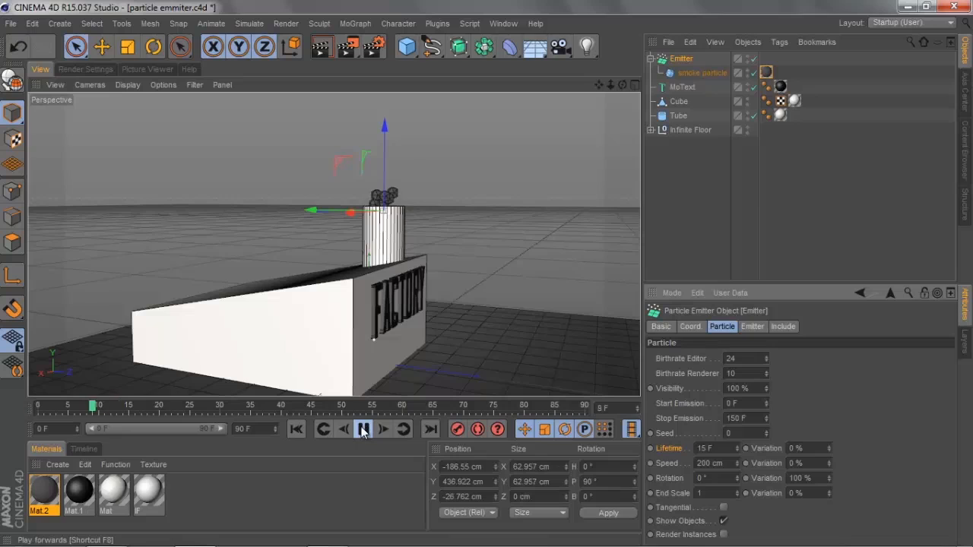
pyautogui.click(364, 430)
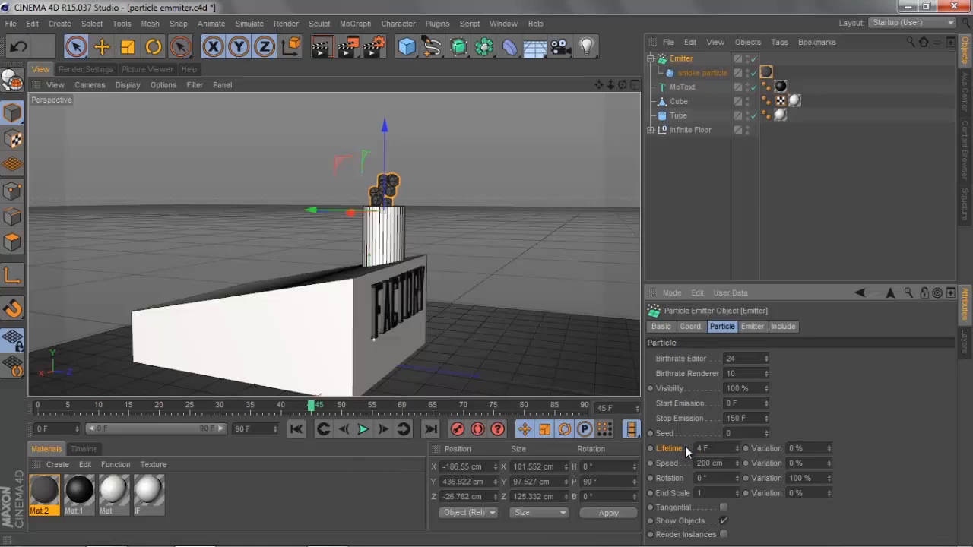
# - Set the Emitter's particle lifetime to 45 frames, preview the animation from the start and return to frame 0
pyautogui.write('5')
pyautogui.press('Return')
pyautogui.click(296, 429)
pyautogui.click(364, 430)
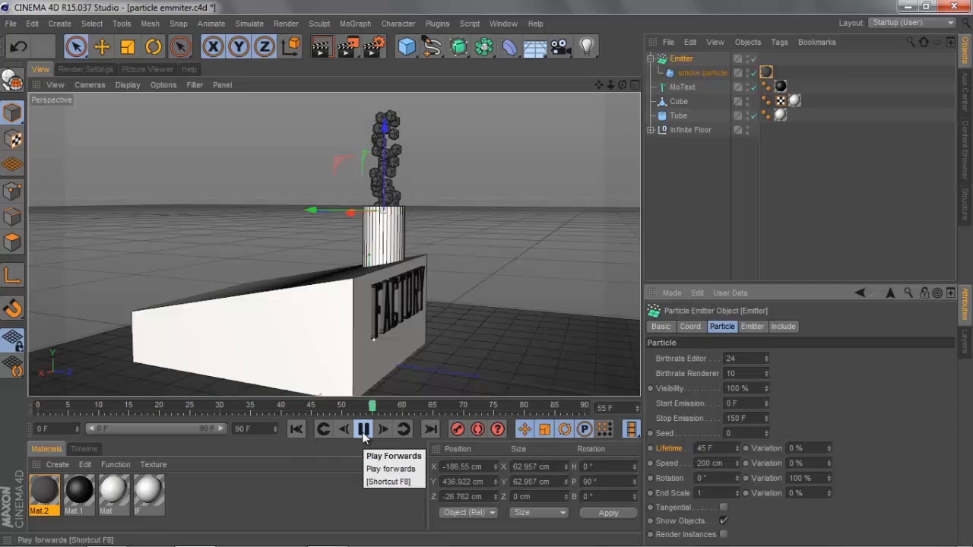
pyautogui.click(363, 430)
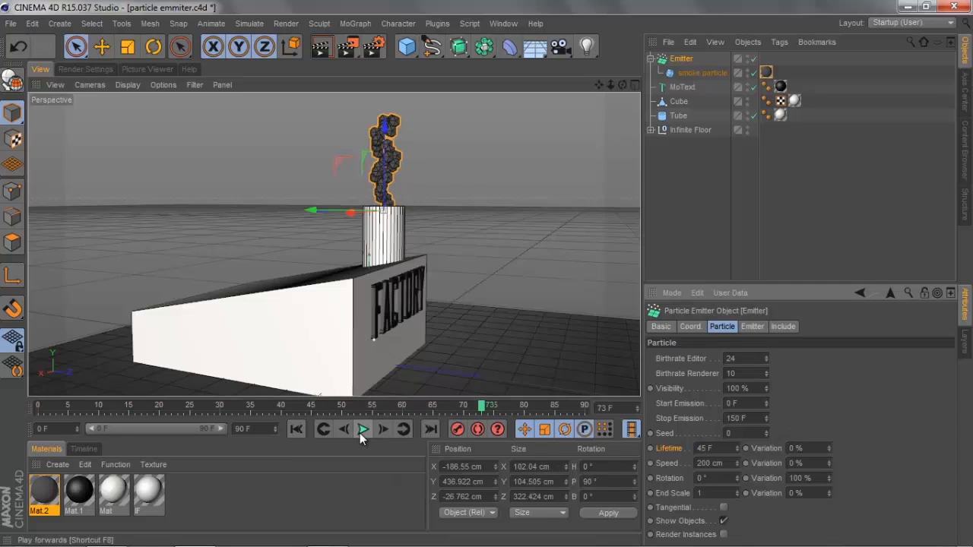
pyautogui.click(300, 430)
# - Set the Emitter's variation to 25% for lifetime, 20% for speed and 45% for rotation
pyautogui.doubleClick(793, 449)
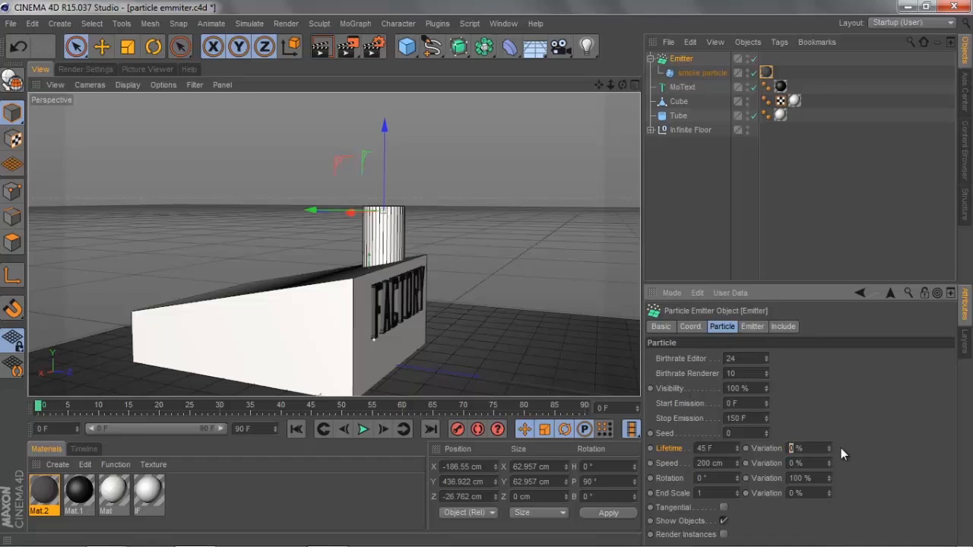
pyautogui.write('25')
pyautogui.doubleClick(788, 463)
pyautogui.doubleClick(796, 479)
pyautogui.write('25')
pyautogui.moveTo(798, 479); pyautogui.dragTo(767, 480)
pyautogui.write('45')
# - Set the Emitter's End Scale to 3 with a variation of 45%
pyautogui.moveTo(711, 493); pyautogui.dragTo(653, 498)
pyautogui.write('345')
pyautogui.press('Return')
# - Play the animation and examine the growing smoke particles above the chimney up close
pyautogui.click(361, 430)
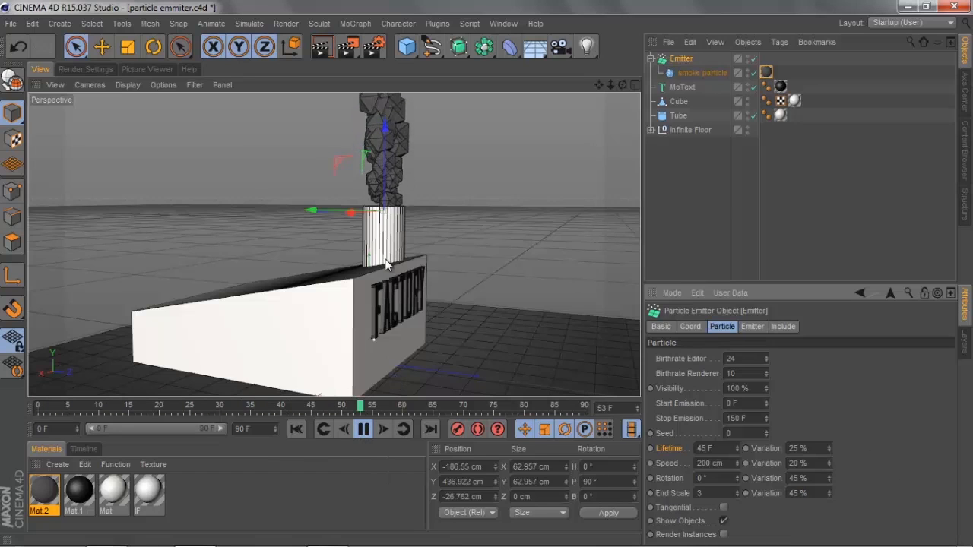
pyautogui.click(456, 170)
pyautogui.keyDown('alt'); pyautogui.moveTo(456, 164); pyautogui.dragTo(409, 172); pyautogui.keyUp('alt')
pyautogui.scroll(5, 425, 198)
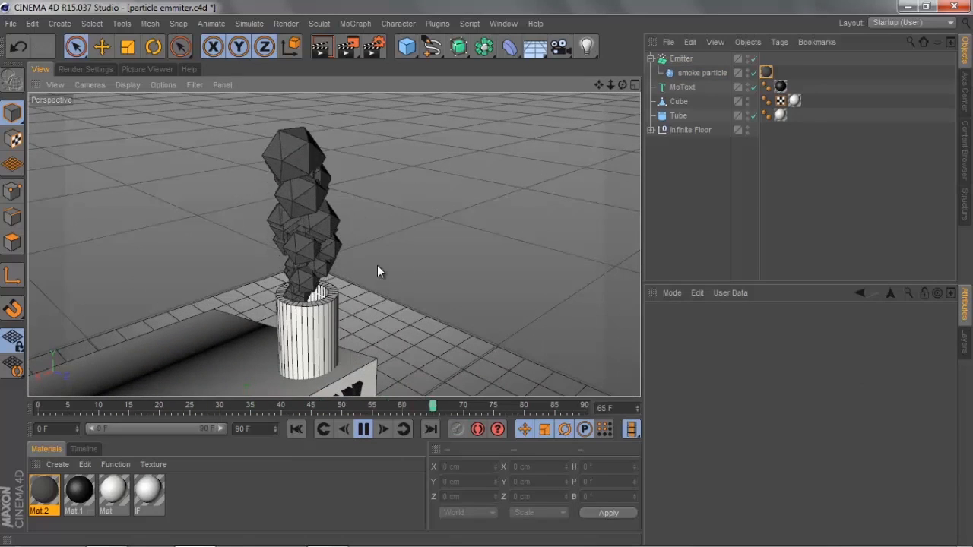
# - Set the Emitter's End Scale to 1.4 with a variation of 86%
pyautogui.click(677, 59)
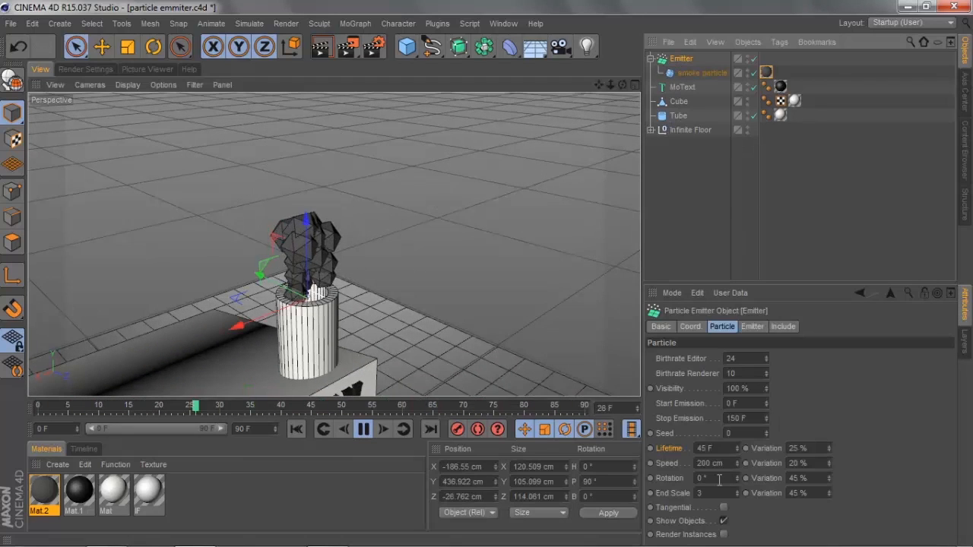
pyautogui.write('1.4')
pyautogui.press('Return')
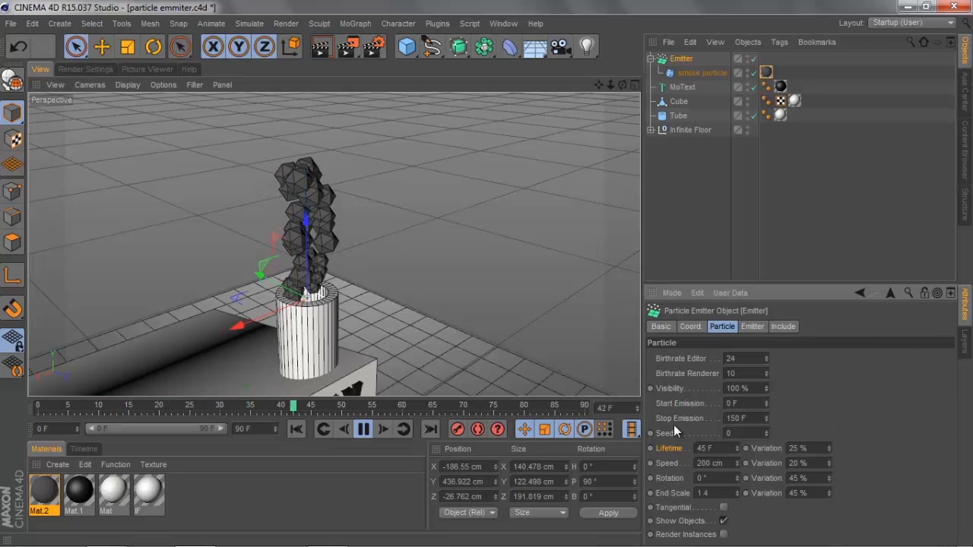
pyautogui.moveTo(829, 493); pyautogui.dragTo(829, 476)
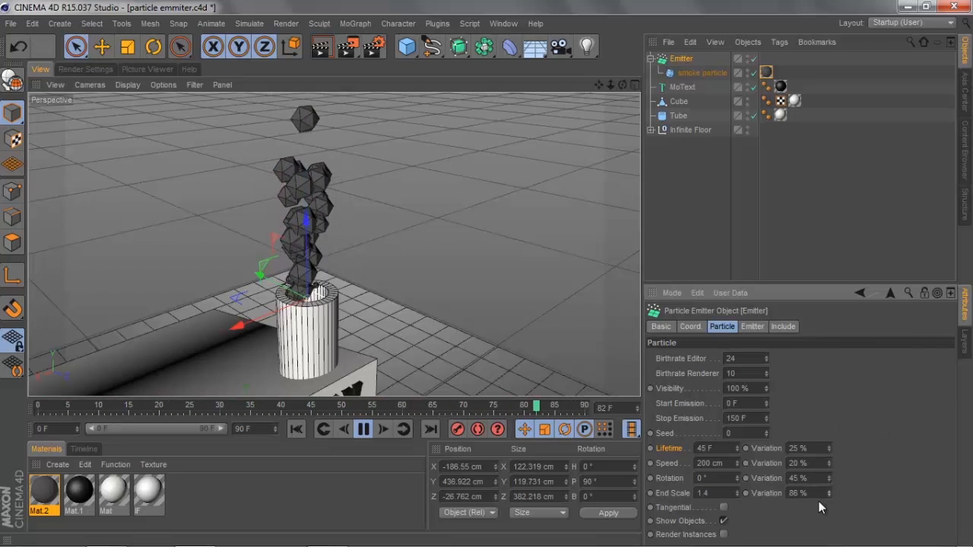
# - Set the Emitter's particle rotation to 65° with a variation of 26%
pyautogui.click(829, 477)
pyautogui.click(829, 477)
pyautogui.click(829, 477)
pyautogui.click(830, 477)
pyautogui.doubleClick(701, 479)
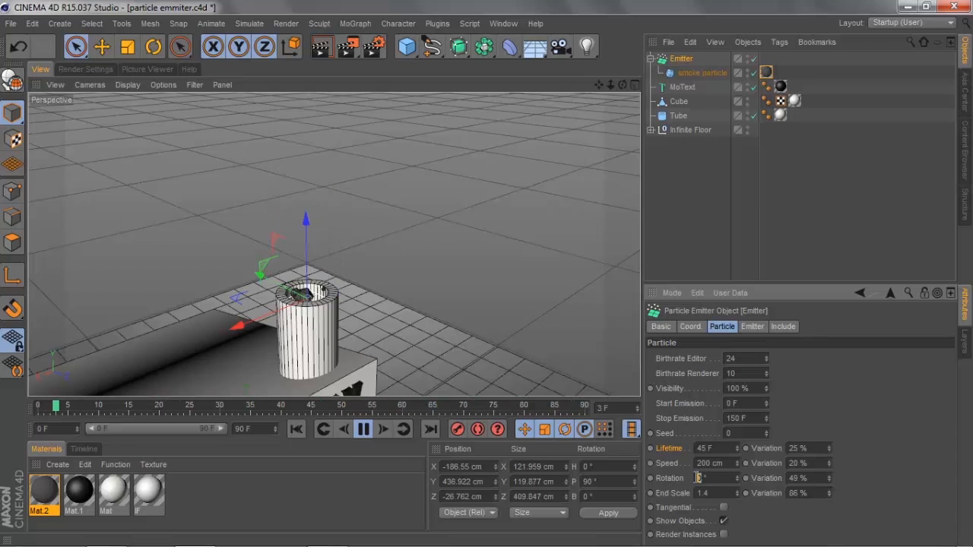
pyautogui.write('145')
pyautogui.press('Return')
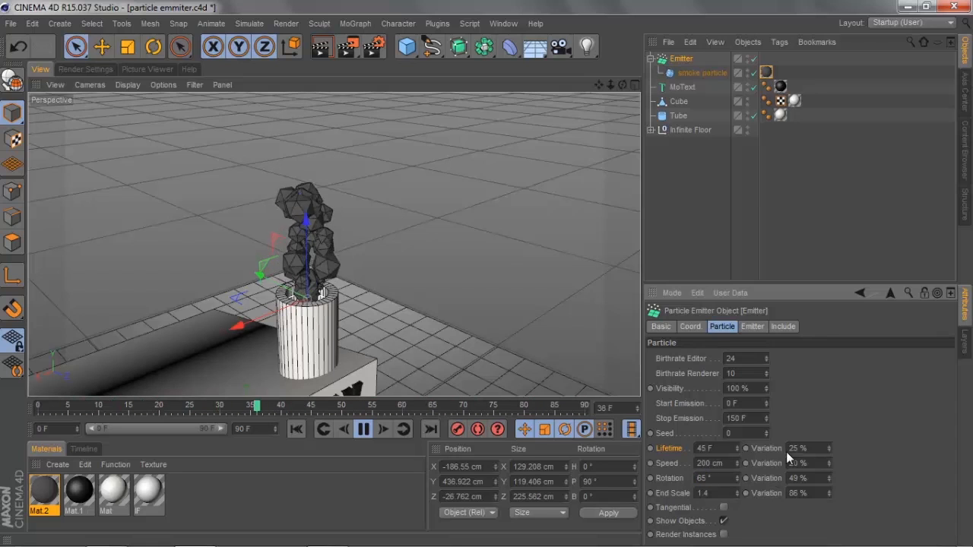
pyautogui.doubleClick(794, 478)
pyautogui.write('26')
pyautogui.press('Return')
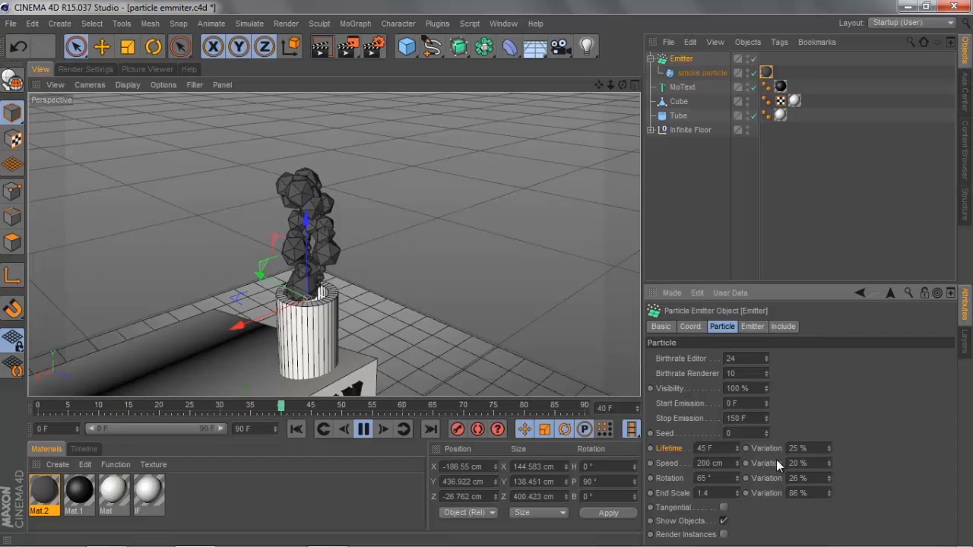
# - Set the Emitter's speed variation to 85%
pyautogui.moveTo(830, 463); pyautogui.dragTo(829, 467)
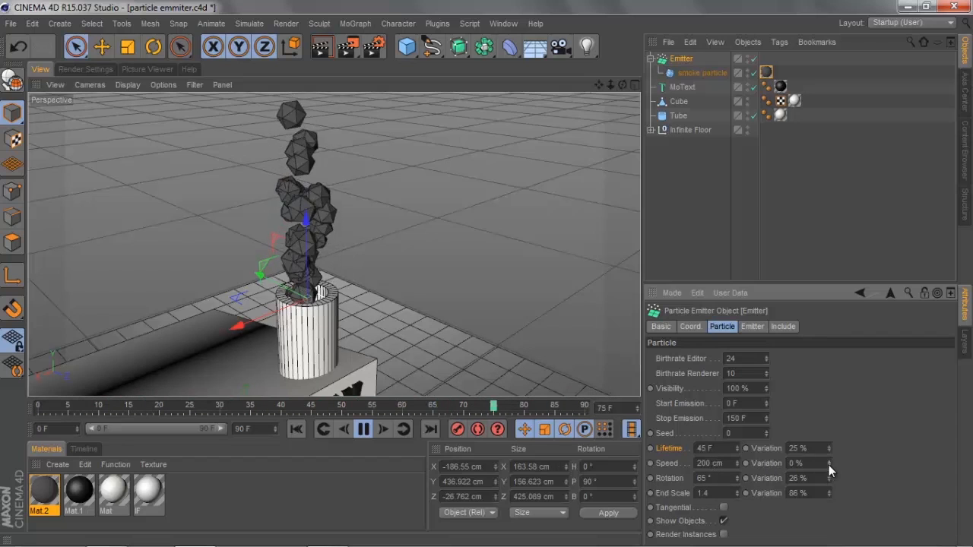
pyautogui.moveTo(829, 460)
pyautogui.mouseDown()
pyautogui.moveTo(828, 475)
pyautogui.moveTo(830, 467)
pyautogui.mouseUp()
# - Frame the whole factory with its smoke and render the view to preview it
pyautogui.keyDown('alt'); pyautogui.moveTo(522, 241); pyautogui.dragTo(496, 229); pyautogui.keyUp('alt')
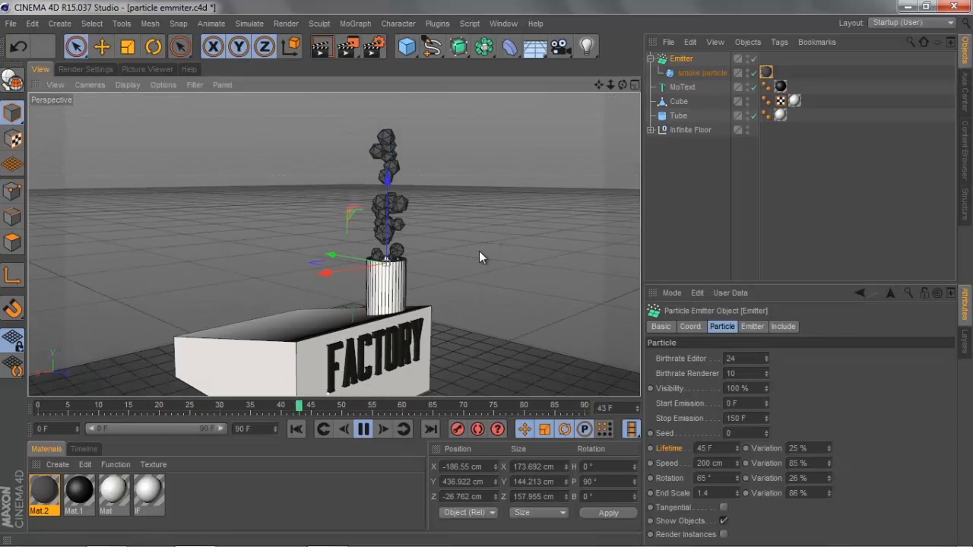
pyautogui.keyDown('alt'); pyautogui.moveTo(502, 268); pyautogui.dragTo(492, 232); pyautogui.keyUp('alt')
pyautogui.scroll(-4, 492, 232)
pyautogui.keyDown('alt'); pyautogui.moveTo(466, 264); pyautogui.dragTo(428, 286); pyautogui.keyUp('alt')
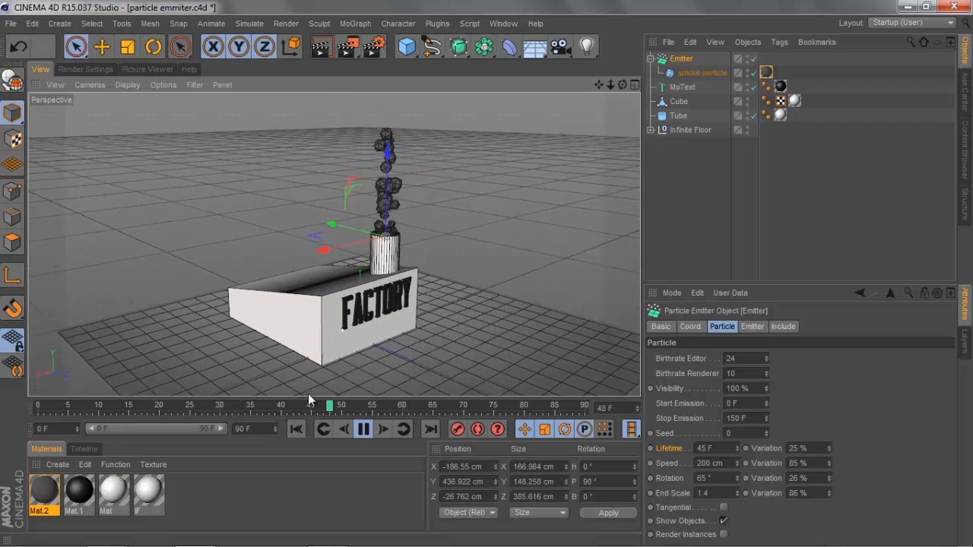
pyautogui.click(322, 48)
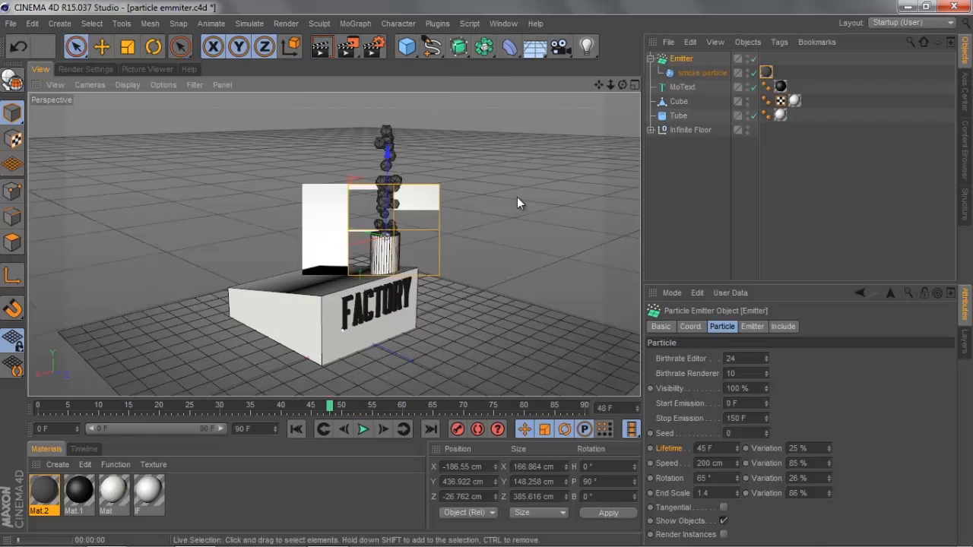